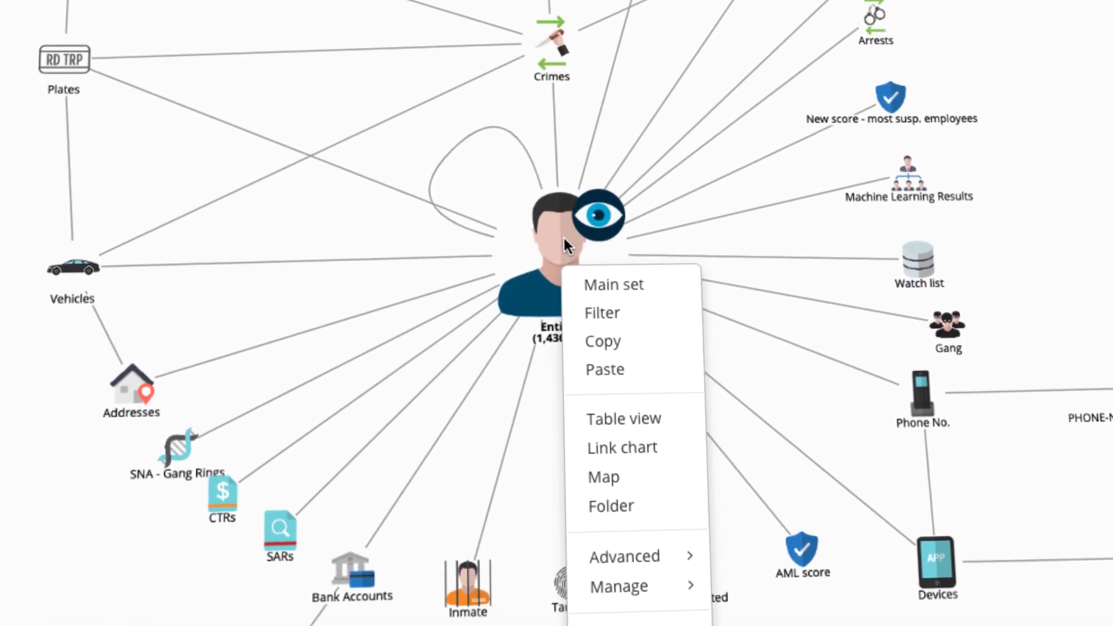
Select the first four entity records and open the actions menu for them.
{"action": "left_click", "coordinate": [7, 139]}
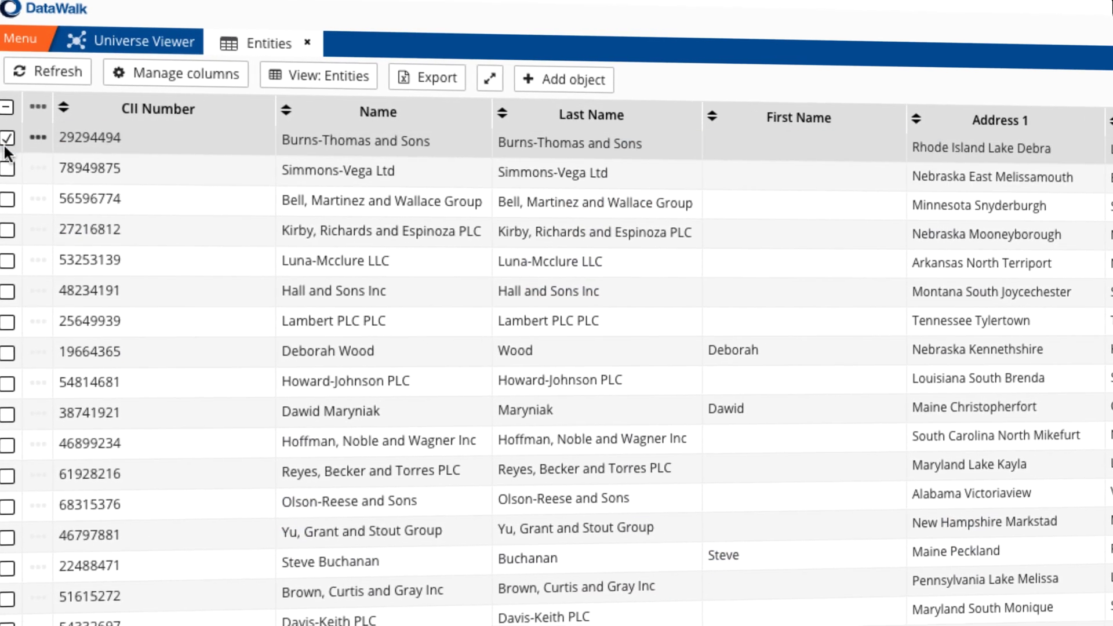
{"action": "left_click", "coordinate": [7, 169]}
{"action": "left_click", "coordinate": [7, 199]}
{"action": "left_click", "coordinate": [6, 230]}
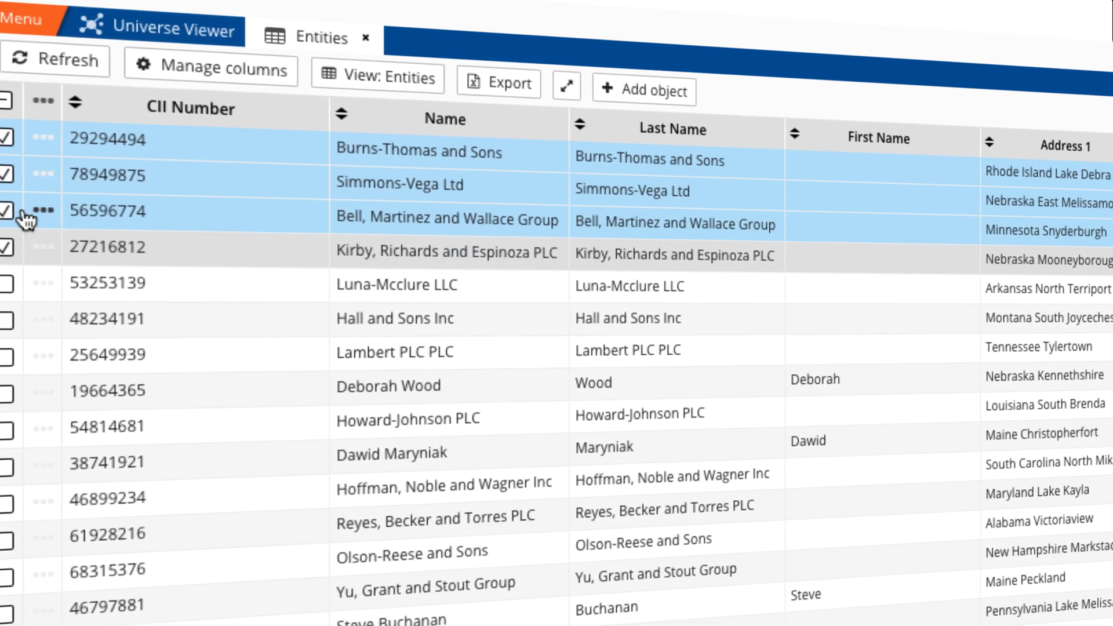
{"action": "left_click", "coordinate": [55, 107]}
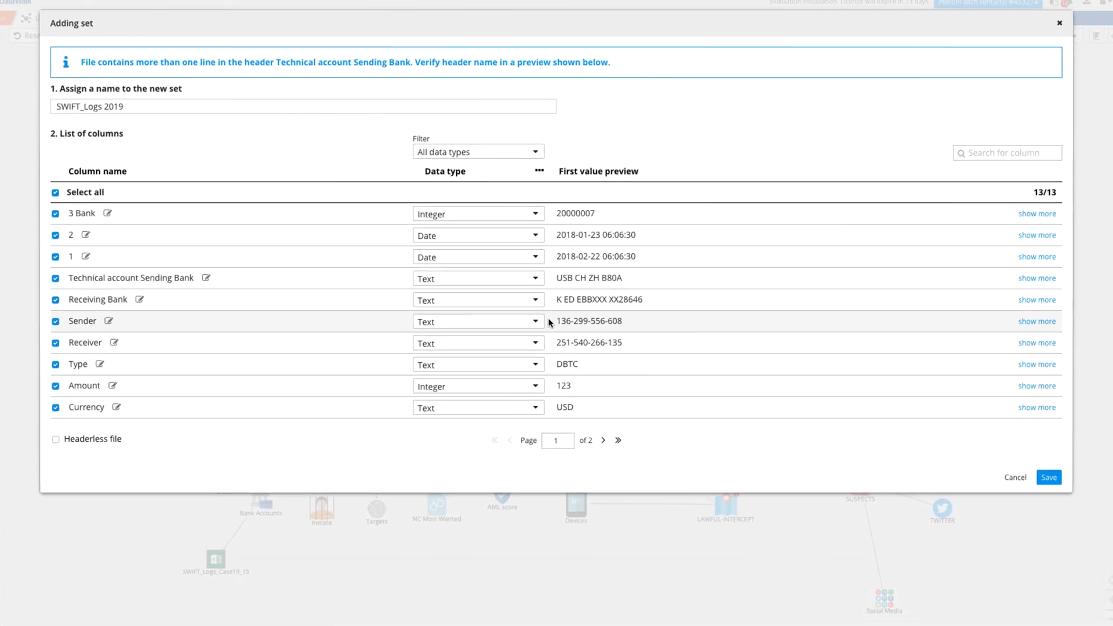
Change the Sender column's data type and fix faulty values with Remove all but letters.
{"action": "left_click", "coordinate": [551, 328]}
{"action": "mouse_move", "coordinate": [547, 376]}
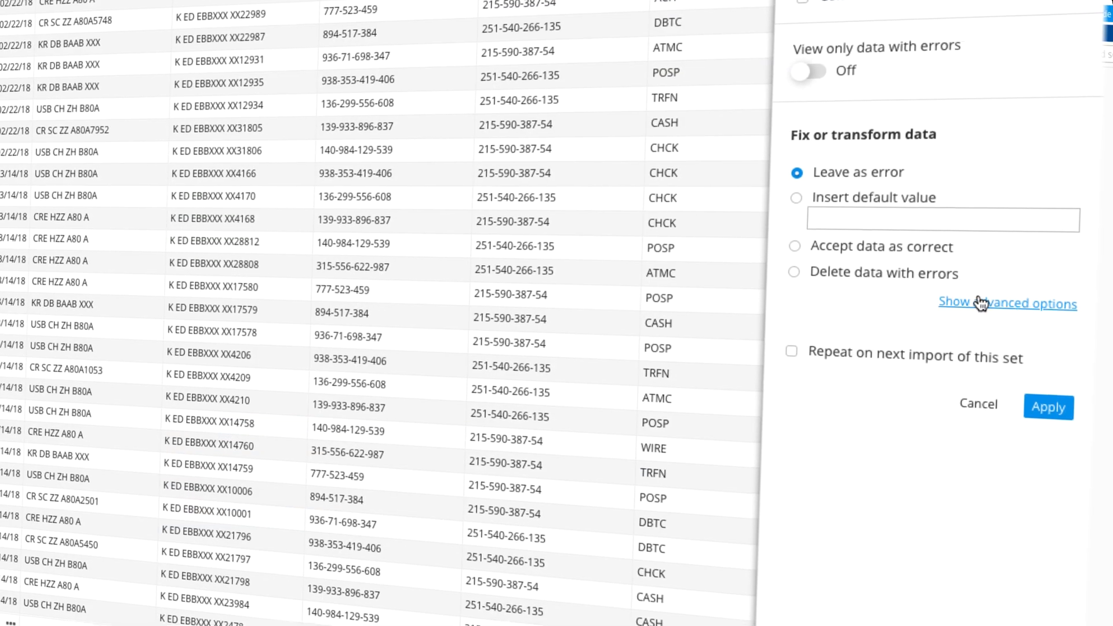
{"action": "left_click", "coordinate": [980, 303]}
{"action": "left_click", "coordinate": [1006, 353]}
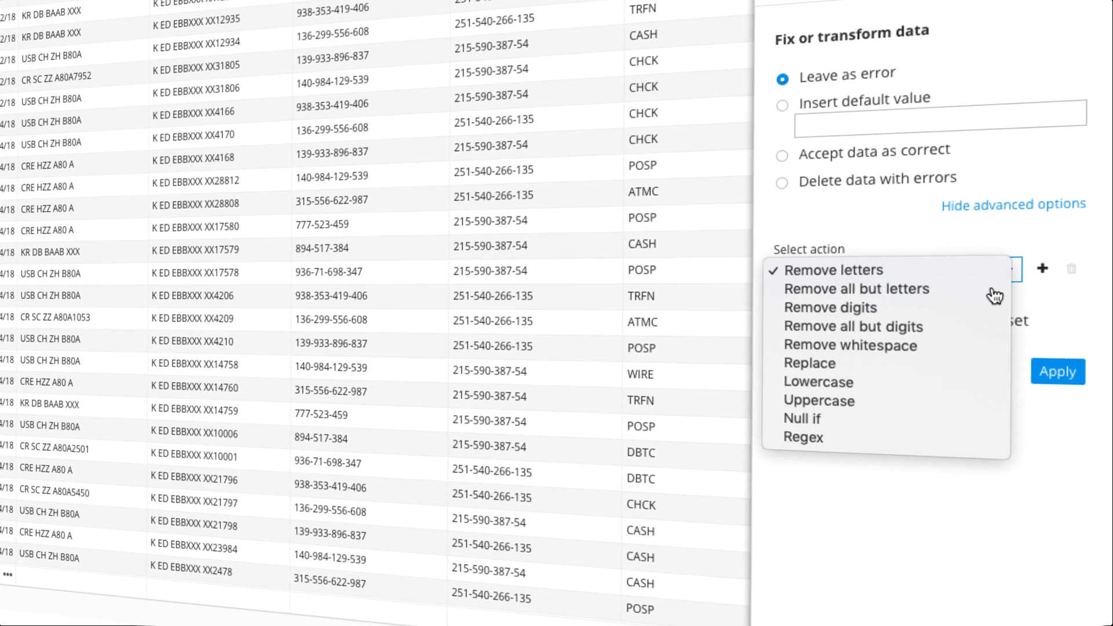
{"action": "left_click", "coordinate": [994, 317]}
Repeat the letters-only fix on next import, apply it, and pick the Name, Address, DOB rule.
{"action": "left_click", "coordinate": [775, 267]}
{"action": "left_click", "coordinate": [1064, 308]}
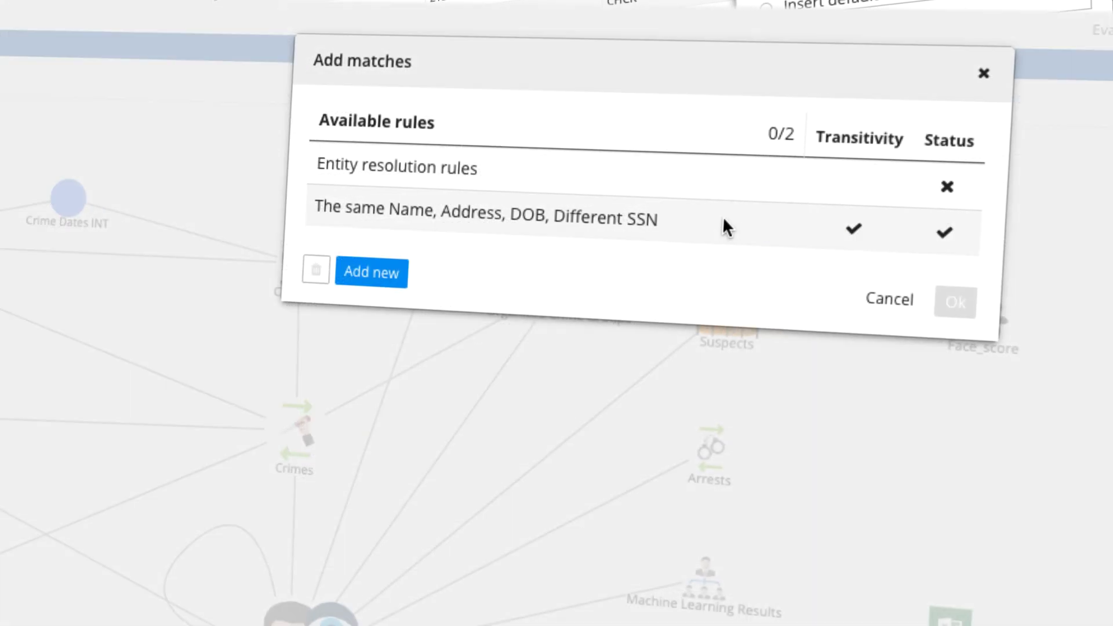
{"action": "left_click", "coordinate": [853, 228]}
Confirm the Name, Address, DOB match rule and reveal the Watch list's CATEGORY bars.
{"action": "left_click", "coordinate": [955, 302]}
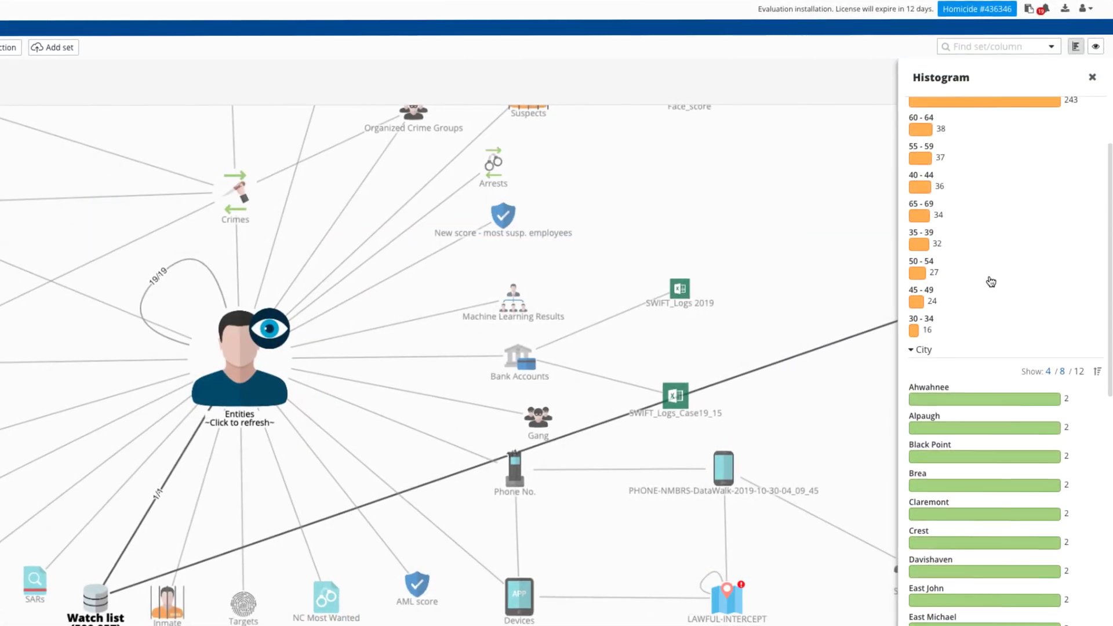
{"action": "scroll", "coordinate": [990, 282], "scroll_direction": "down", "scroll_amount": 3}
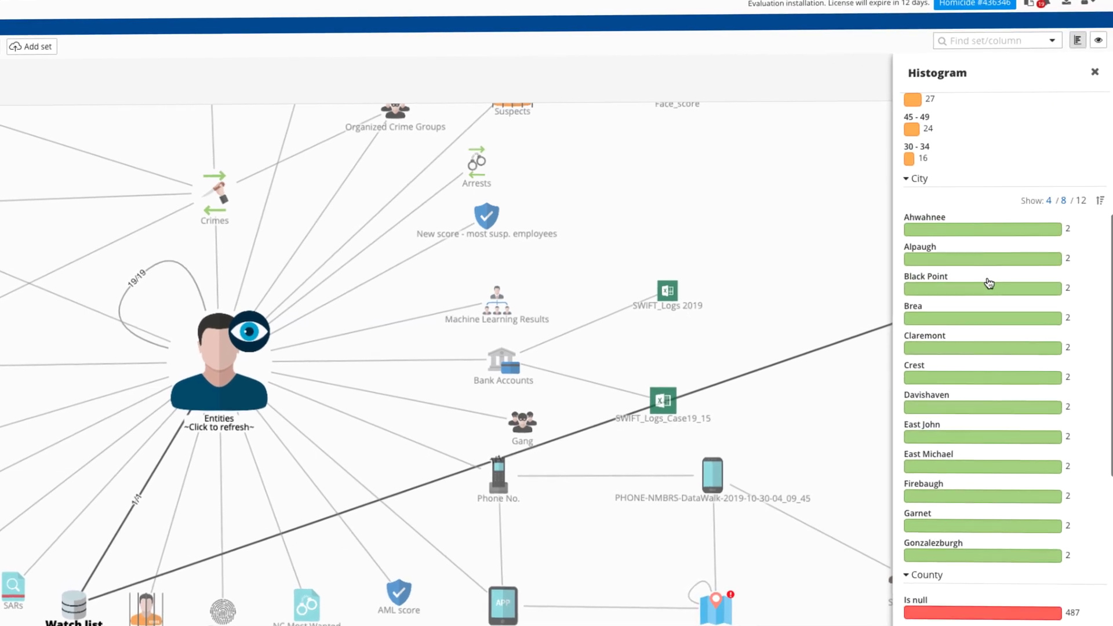
{"action": "scroll", "coordinate": [989, 283], "scroll_direction": "up", "scroll_amount": 6}
{"action": "left_click", "coordinate": [968, 104]}
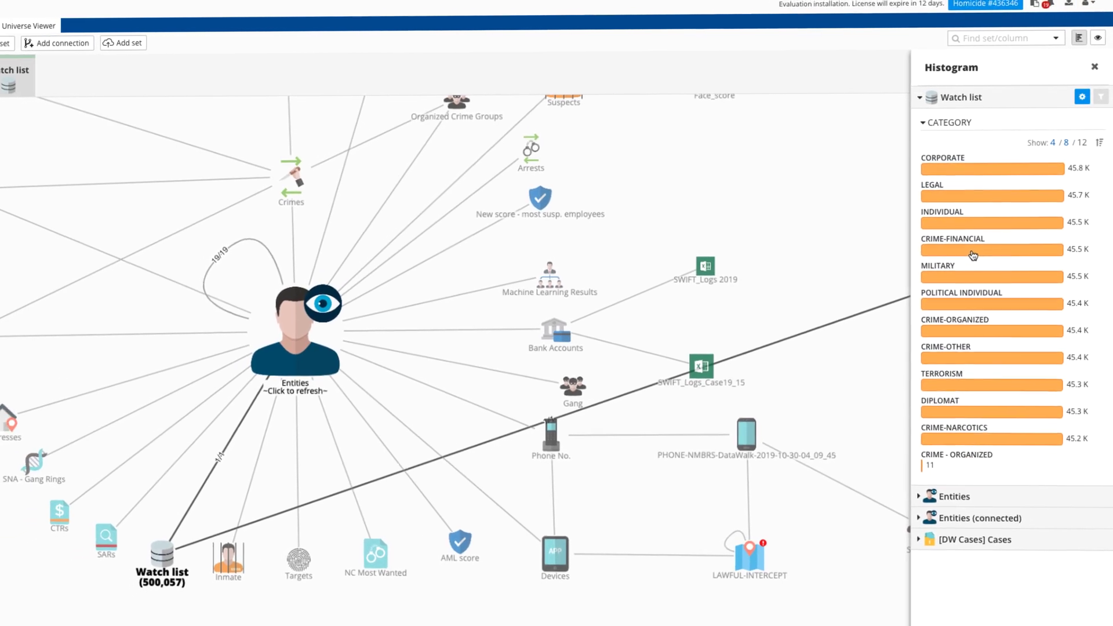
Filter the watch list to CRIME-FINANCIAL and keep only linked entities with at least two SARs.
{"action": "left_click", "coordinate": [977, 251]}
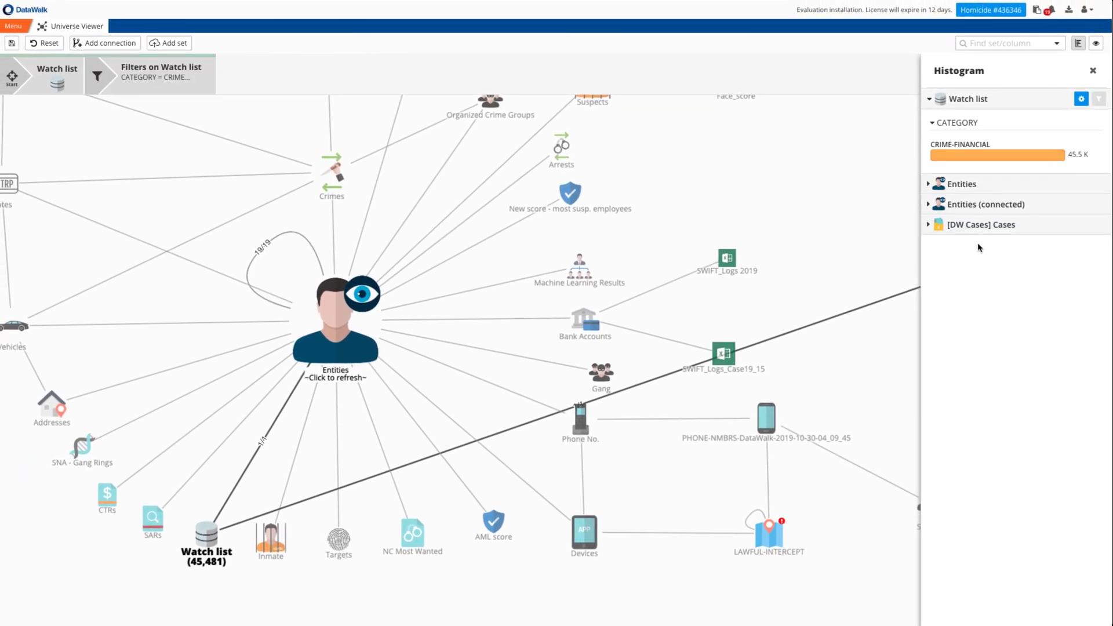
{"action": "left_click", "coordinate": [342, 304]}
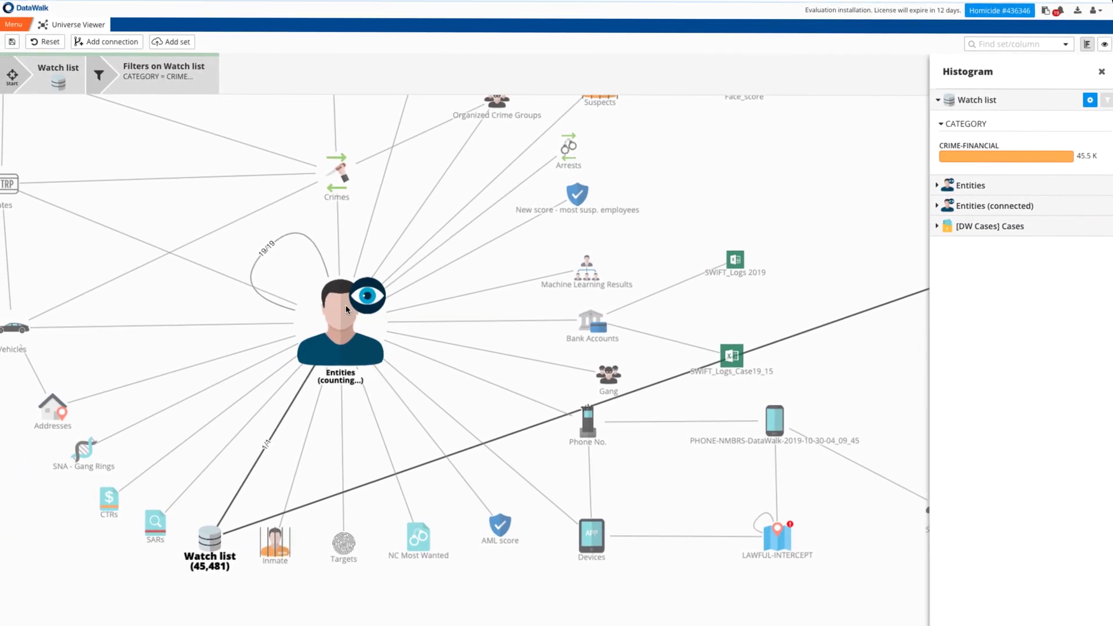
{"action": "left_click", "coordinate": [347, 305]}
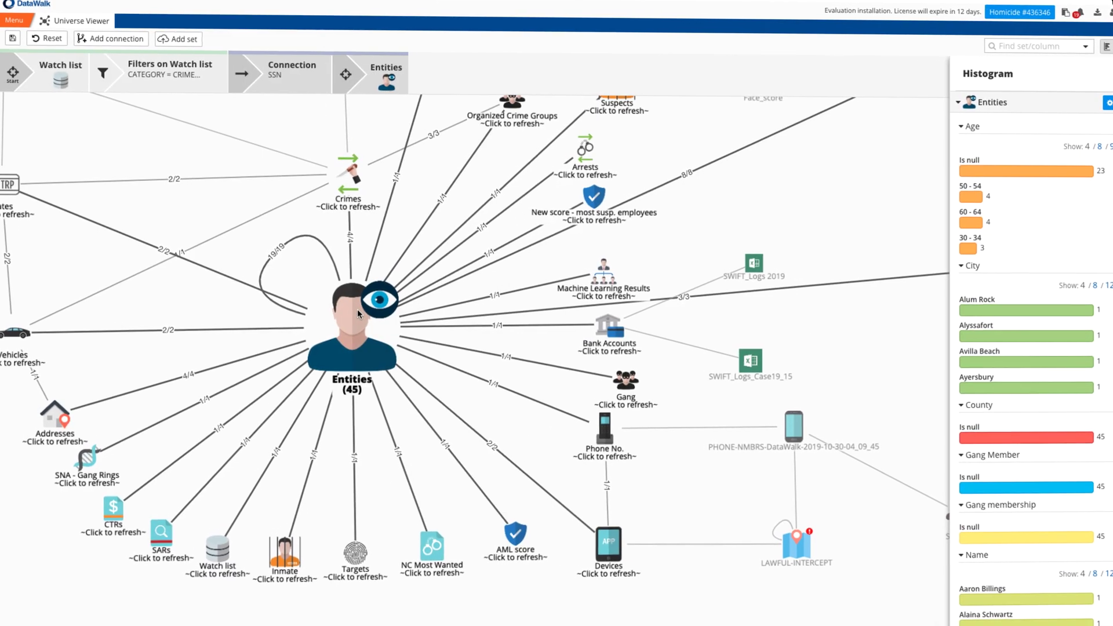
{"action": "left_click", "coordinate": [313, 373]}
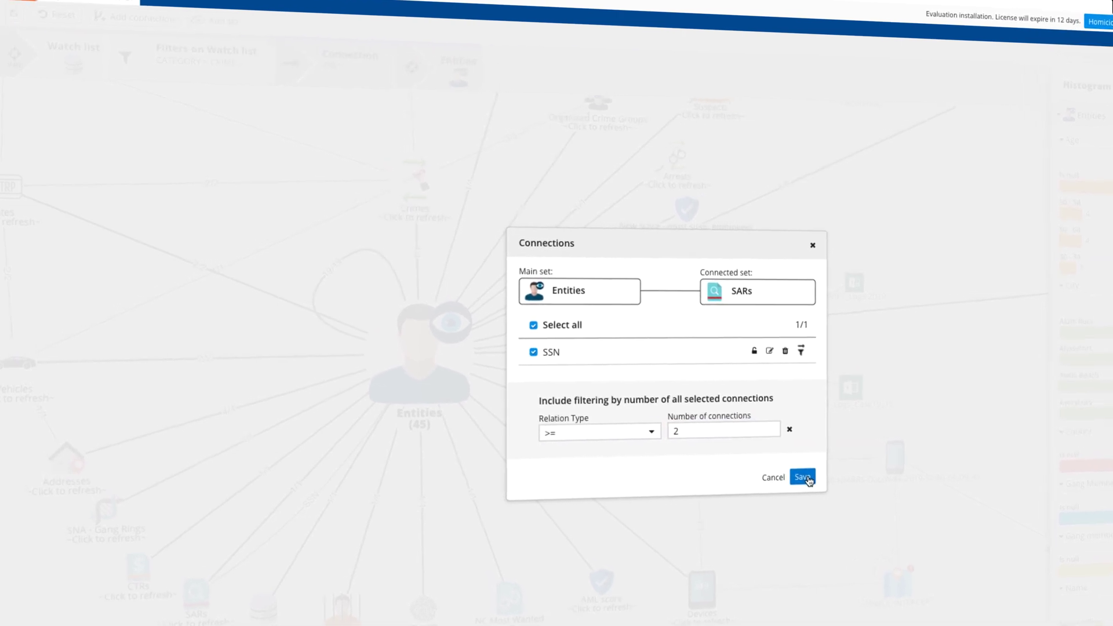
{"action": "left_click", "coordinate": [803, 477]}
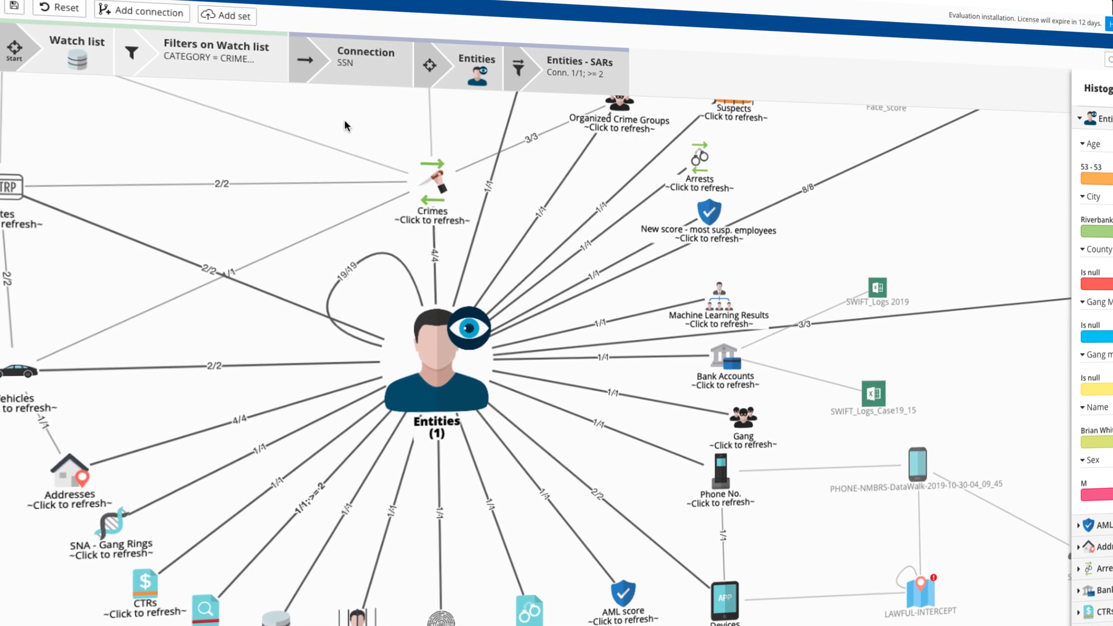
Save the analysis as 'Multiple SARs on Watch list'.
{"action": "left_click", "coordinate": [14, 6]}
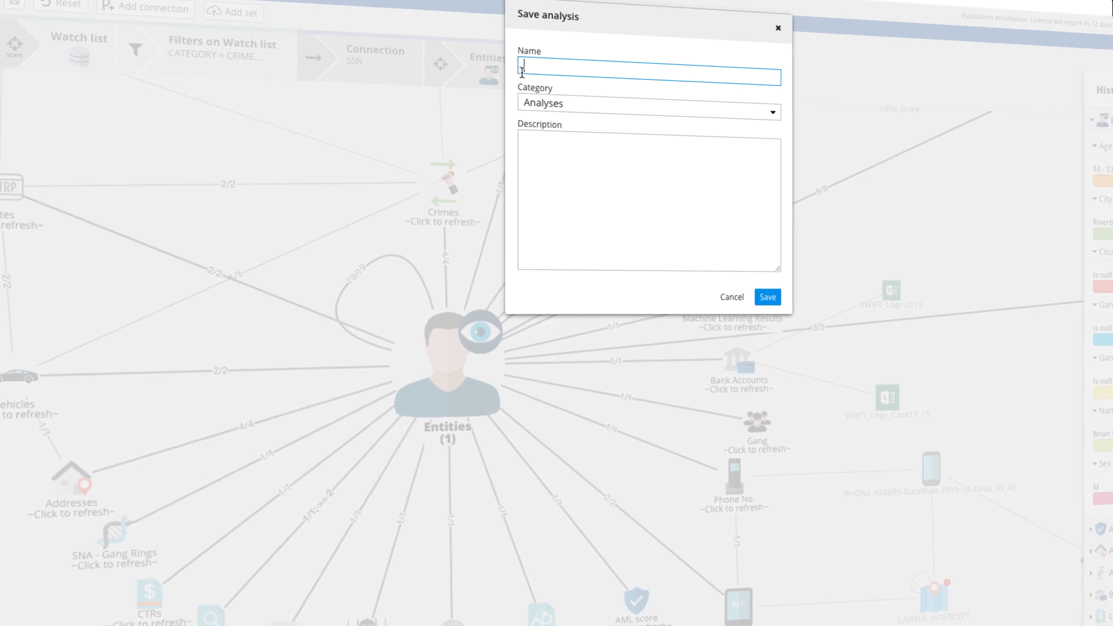
{"action": "type", "text": "Multiple SARs on Watch list"}
{"action": "left_click", "coordinate": [767, 297]}
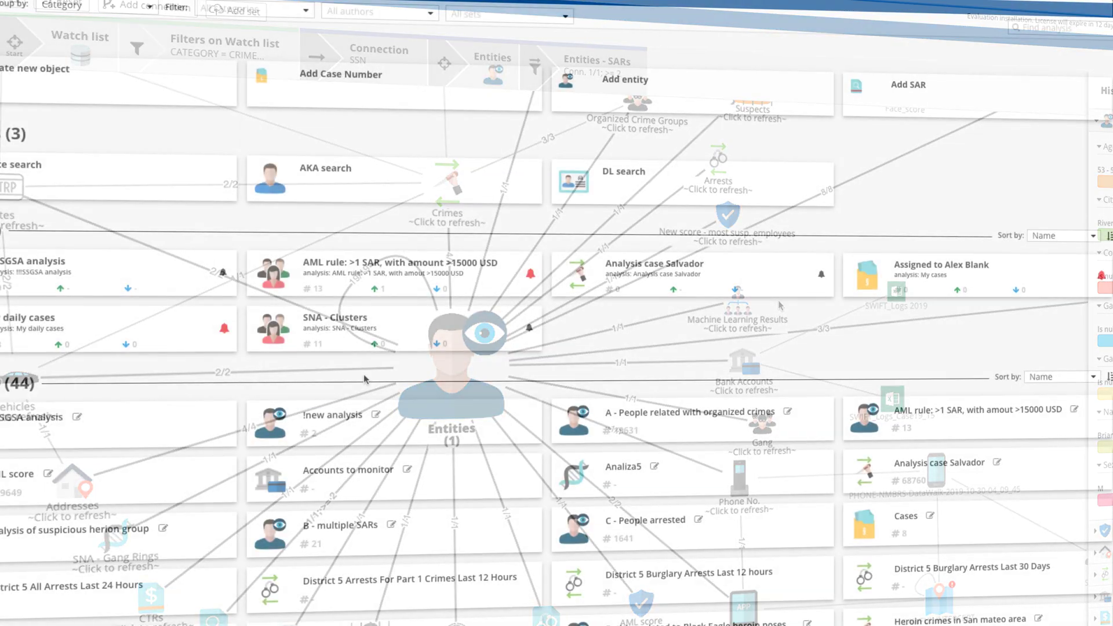
Open the saved analysis's results and configure an alert for any changes.
{"action": "scroll", "coordinate": [579, 377], "scroll_direction": "down", "scroll_amount": 5}
{"action": "left_click", "coordinate": [646, 426]}
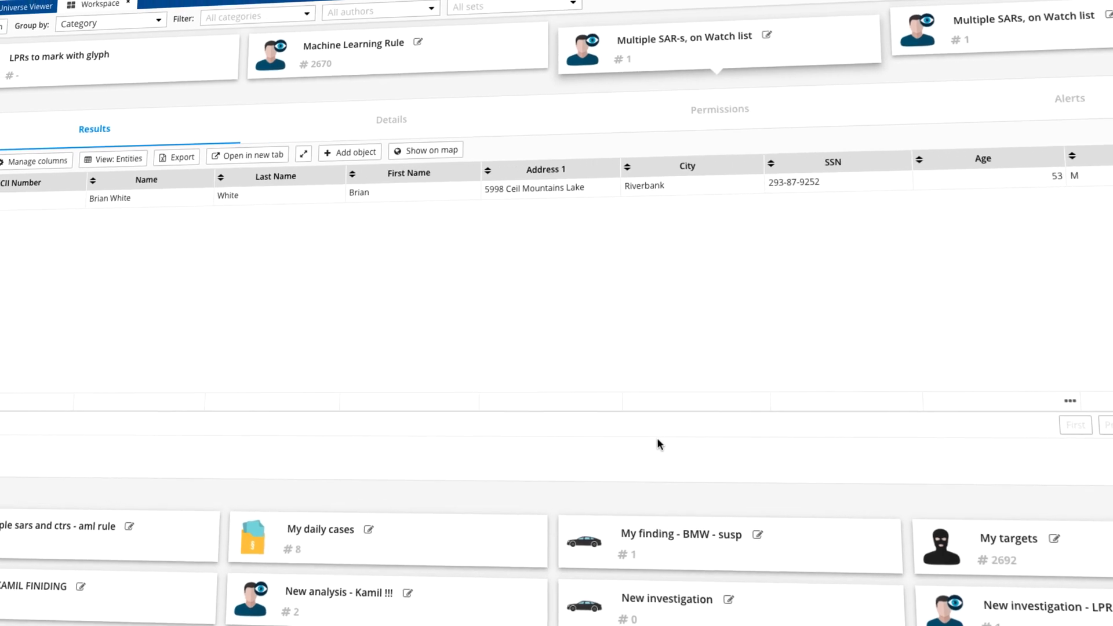
{"action": "left_click", "coordinate": [852, 56]}
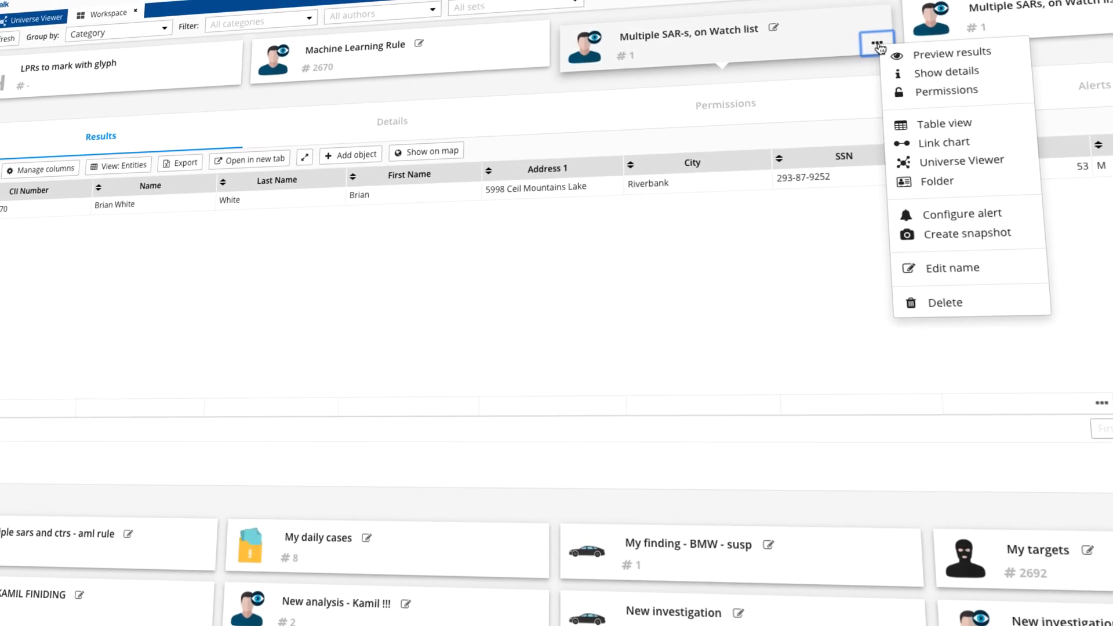
{"action": "left_click", "coordinate": [954, 220]}
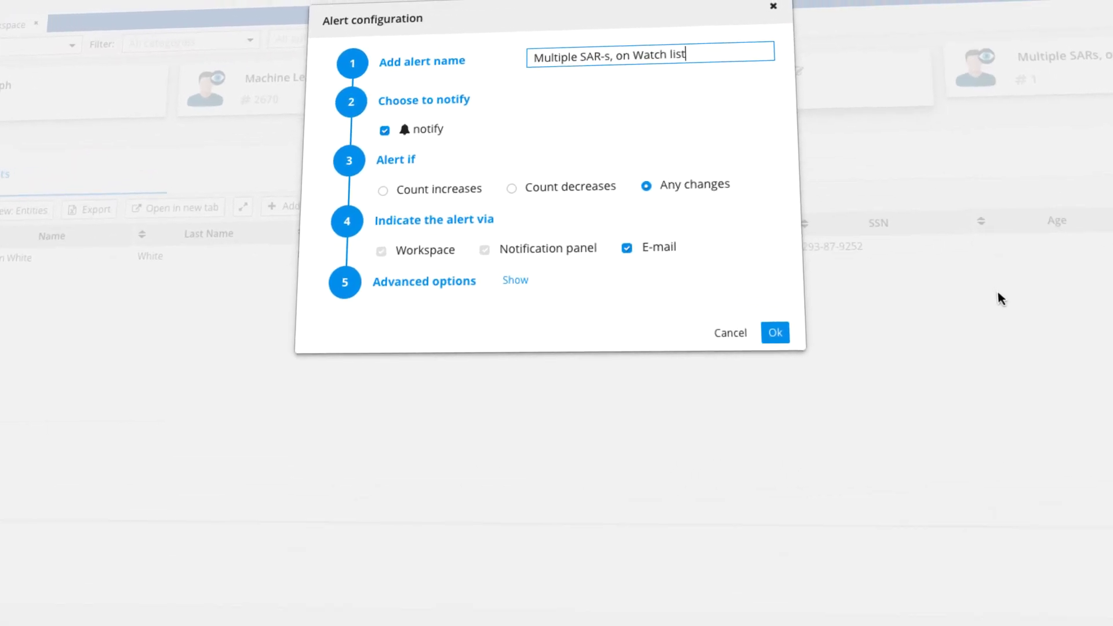
{"action": "left_click", "coordinate": [786, 372]}
{"action": "scroll", "coordinate": [793, 398], "scroll_direction": "up", "scroll_amount": 5}
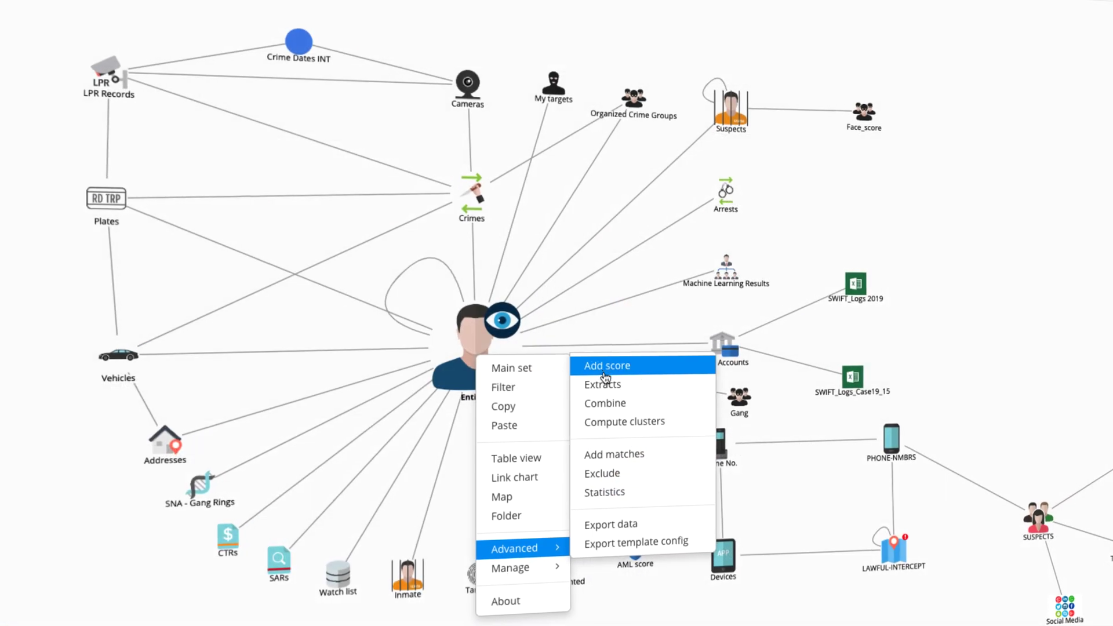
Start a new score weighting Machine Learning Rule, Multiple SARs on Watch list and SNA - Clusters at 2 each.
{"action": "left_click", "coordinate": [606, 366]}
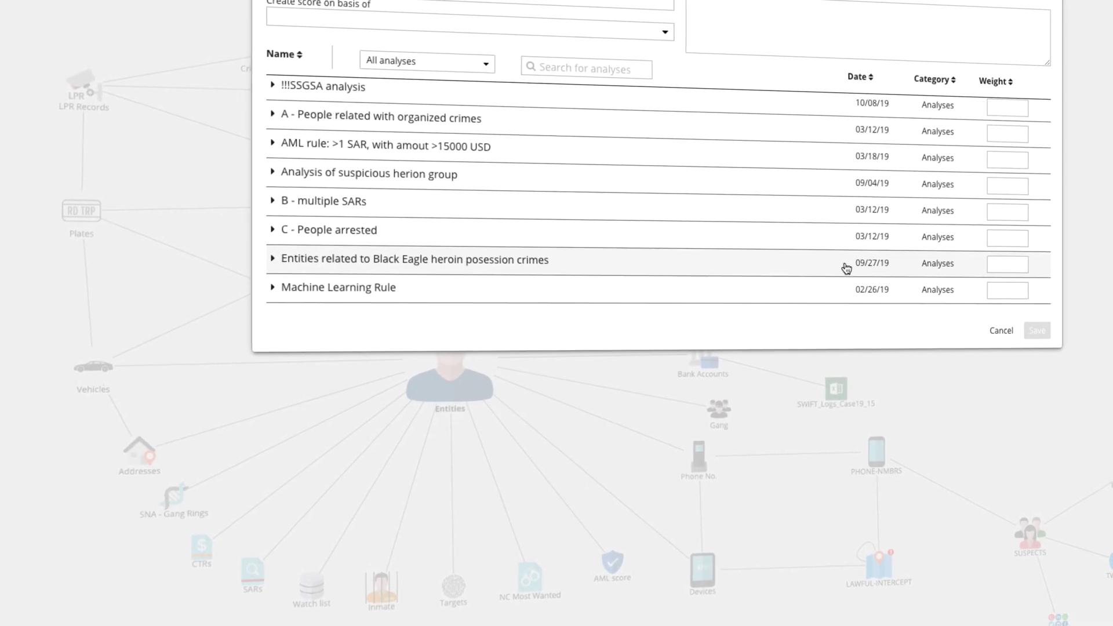
{"action": "scroll", "coordinate": [835, 268], "scroll_direction": "down", "scroll_amount": 2}
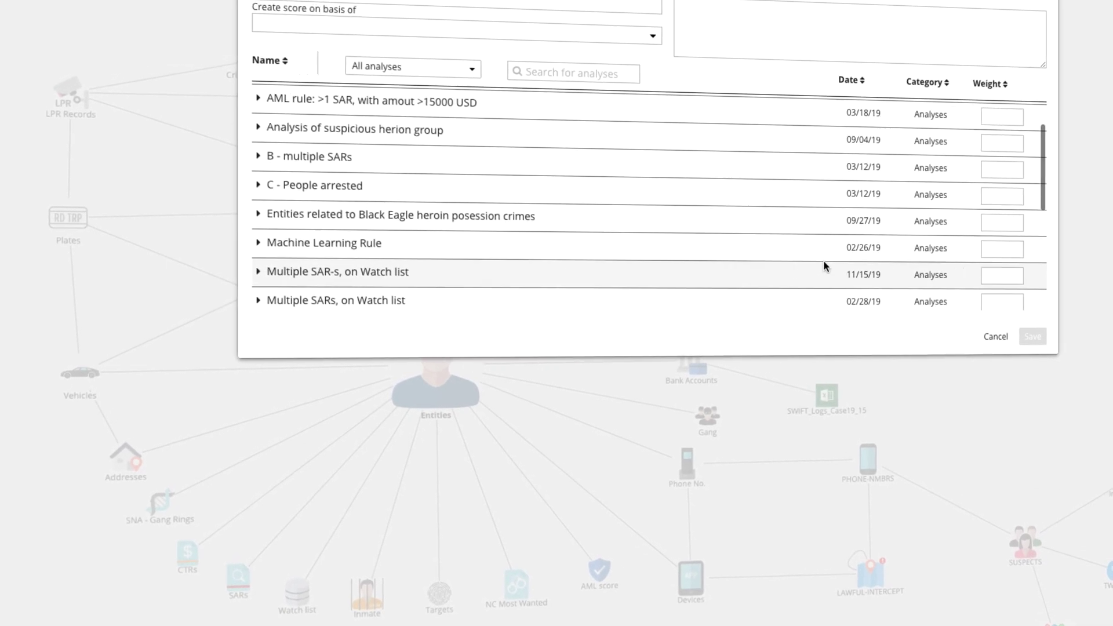
{"action": "left_click", "coordinate": [1002, 249]}
{"action": "type", "text": "2"}
{"action": "scroll", "coordinate": [998, 278], "scroll_direction": "down", "scroll_amount": 3}
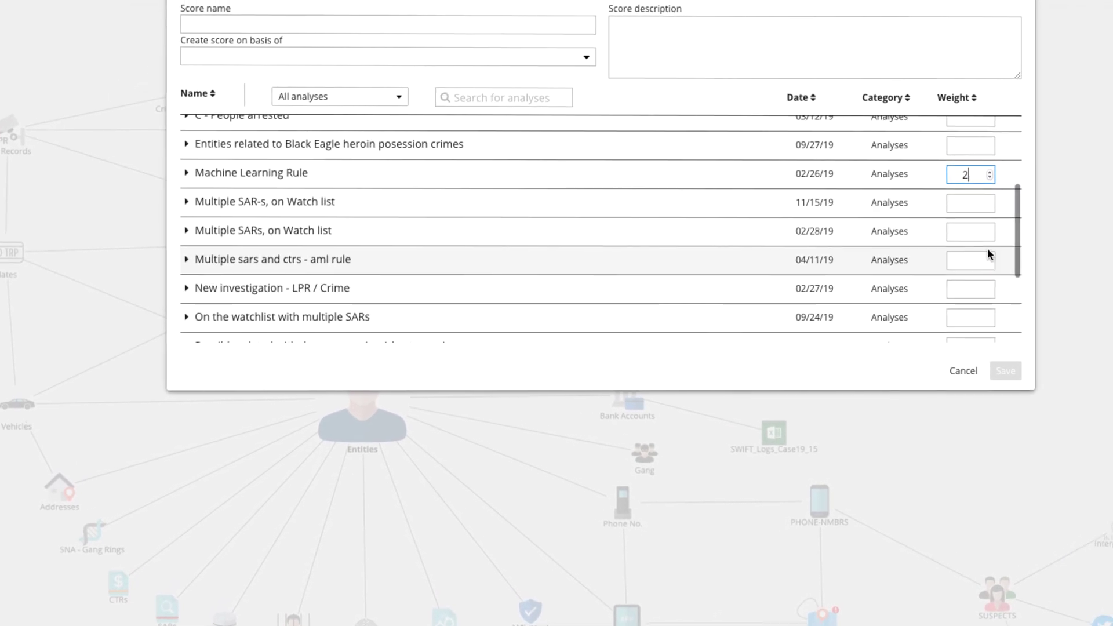
{"action": "left_click", "coordinate": [986, 231]}
{"action": "type", "text": "2"}
{"action": "scroll", "coordinate": [904, 307], "scroll_direction": "down", "scroll_amount": 3}
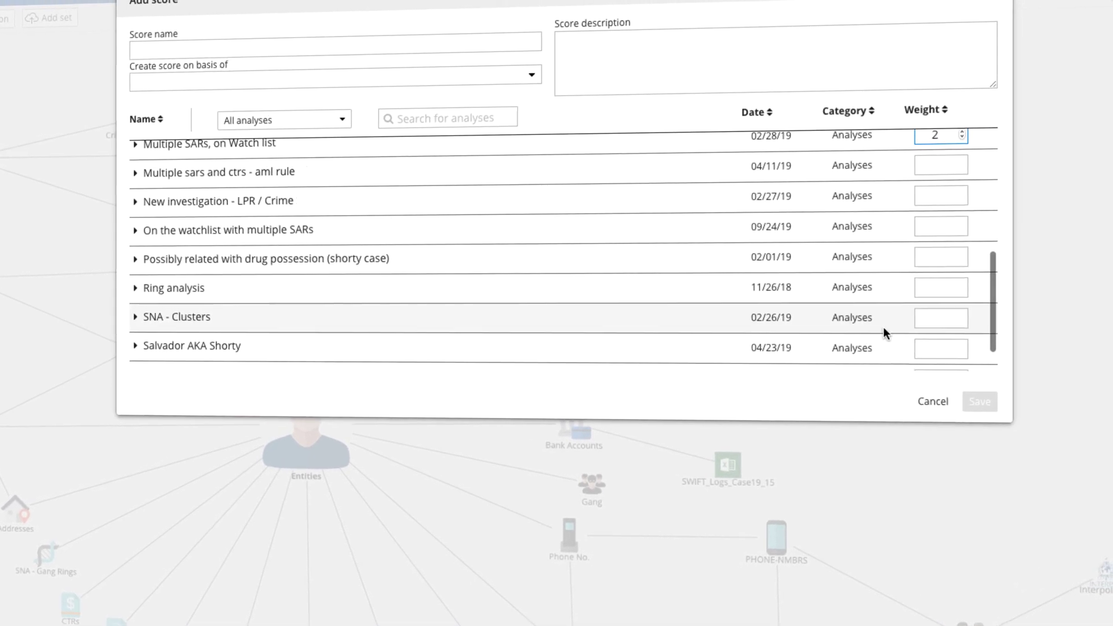
{"action": "left_click", "coordinate": [927, 325]}
{"action": "type", "text": "2"}
Name the score 'Target' and save it.
{"action": "left_click", "coordinate": [412, 54]}
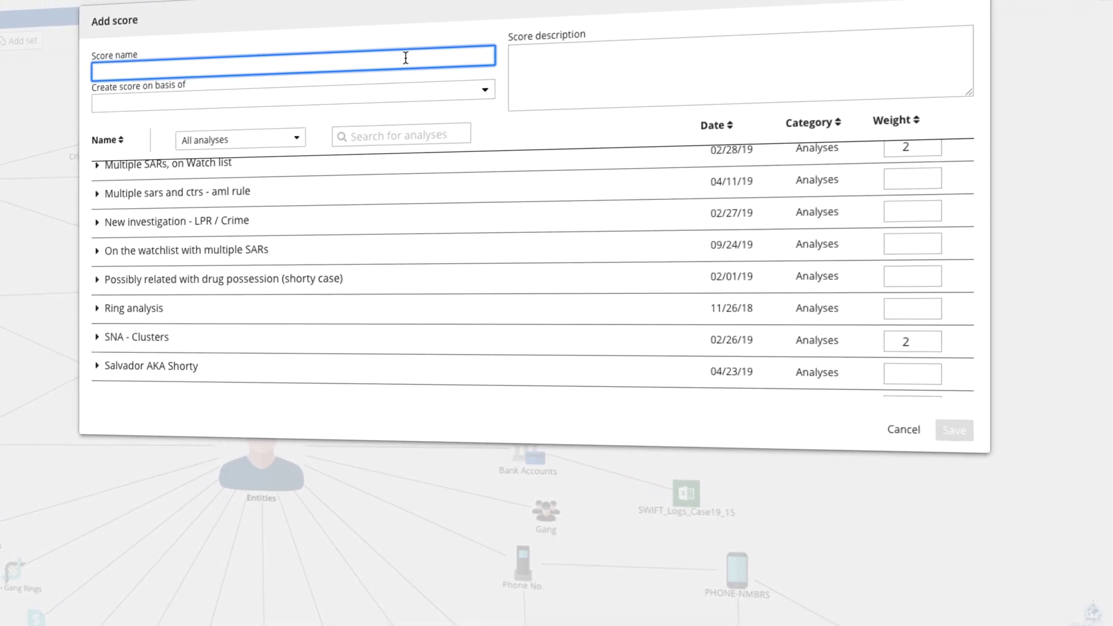
{"action": "type", "text": "Target"}
{"action": "left_click", "coordinate": [950, 435]}
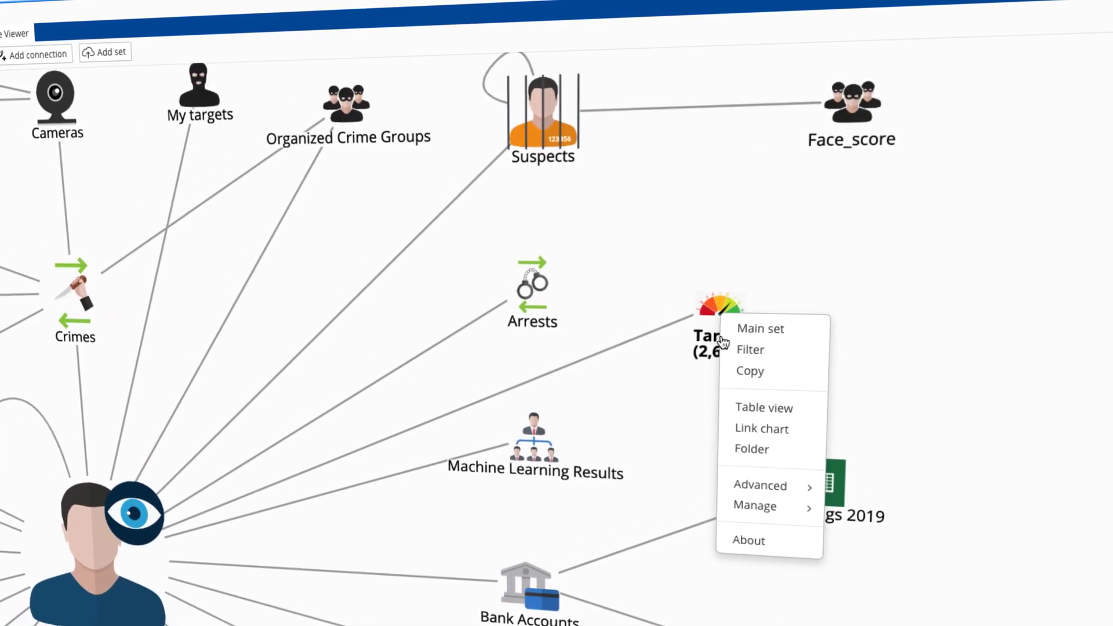
Show the Target score as a table and add linked transactions, bank accounts, phones and social media.
{"action": "left_click", "coordinate": [752, 416]}
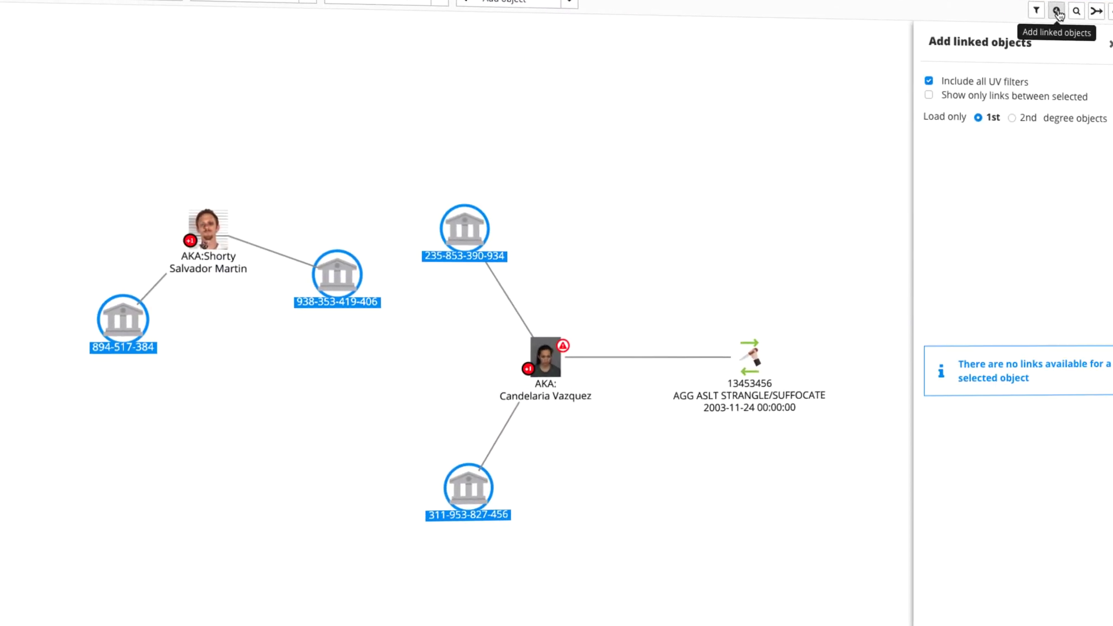
{"action": "left_click", "coordinate": [1012, 117]}
{"action": "left_click", "coordinate": [922, 201]}
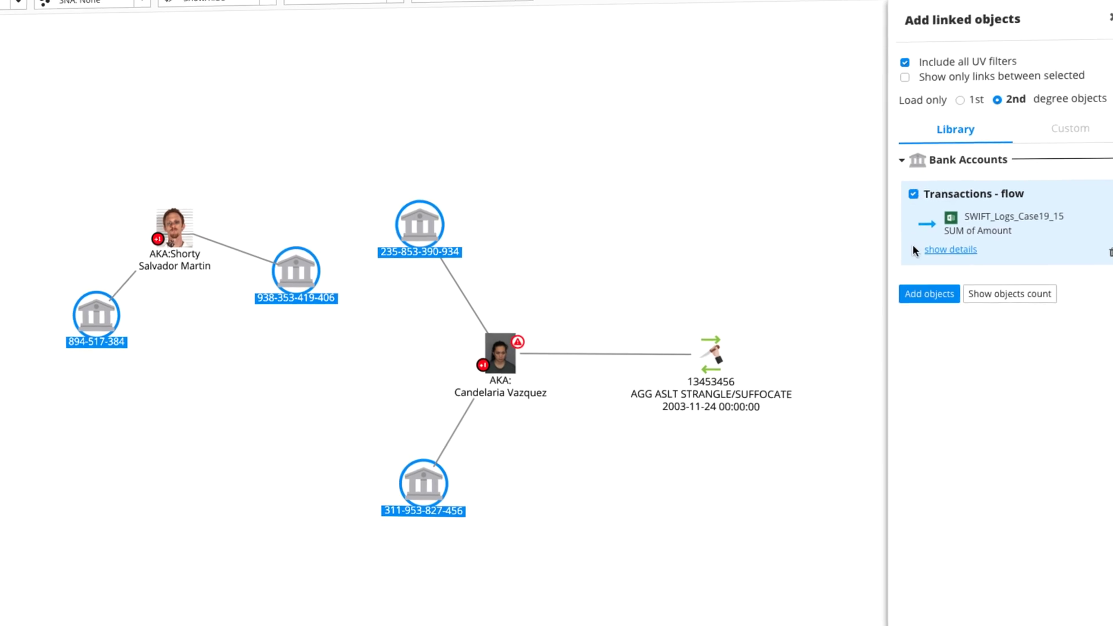
{"action": "left_click", "coordinate": [909, 292]}
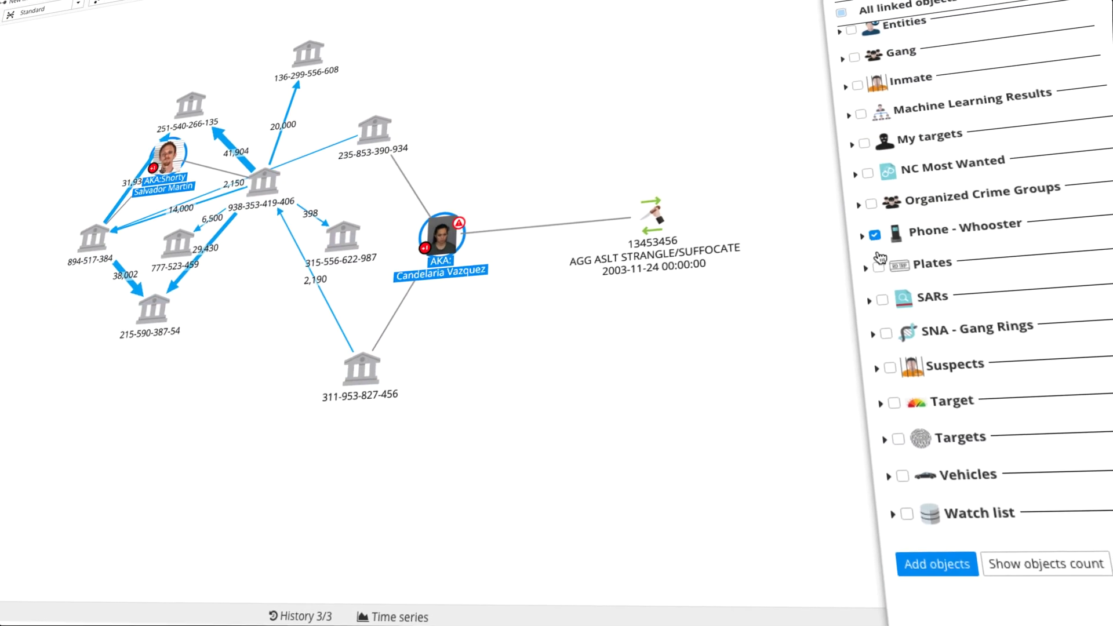
{"action": "left_click", "coordinate": [936, 565]}
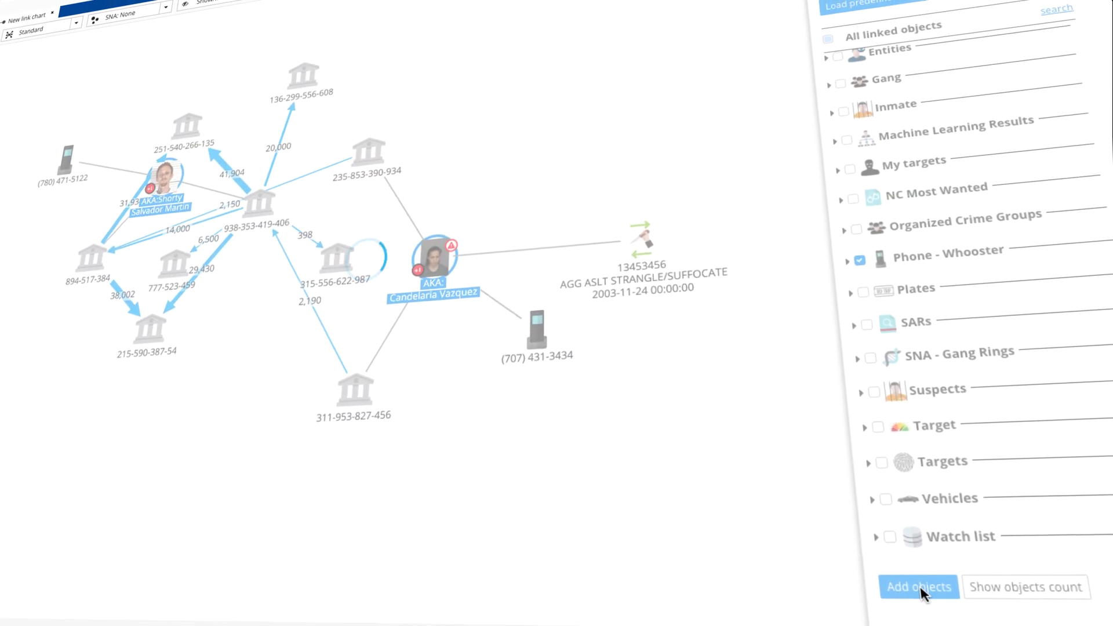
{"action": "left_click", "coordinate": [962, 295]}
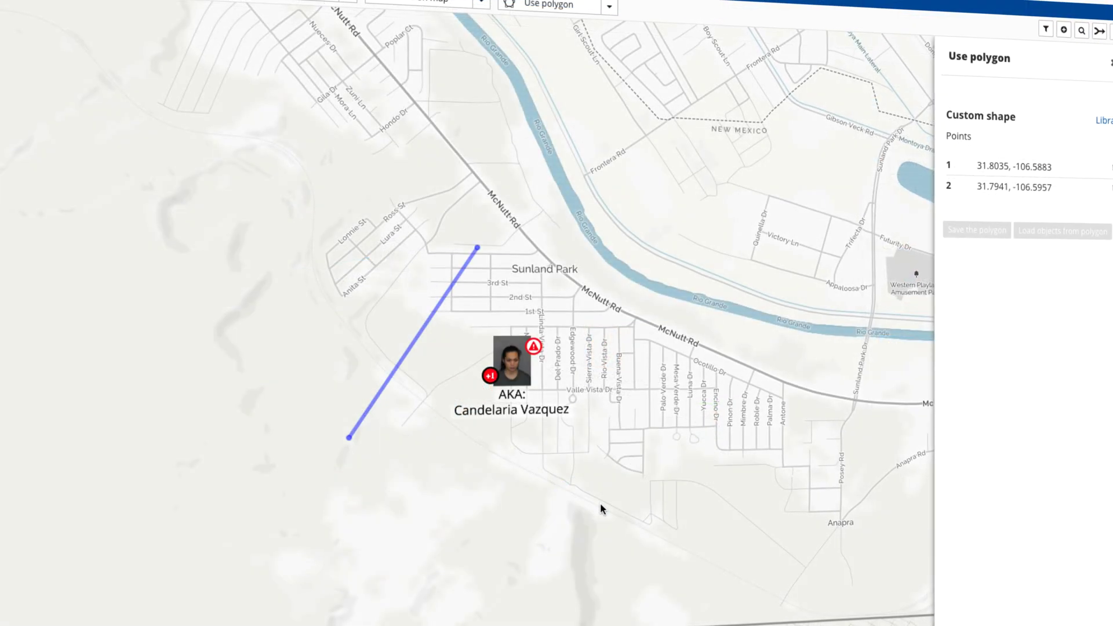
Finish the four-corner polygon over Sunland Park and save it.
{"action": "left_click", "coordinate": [601, 505]}
{"action": "left_click", "coordinate": [692, 310]}
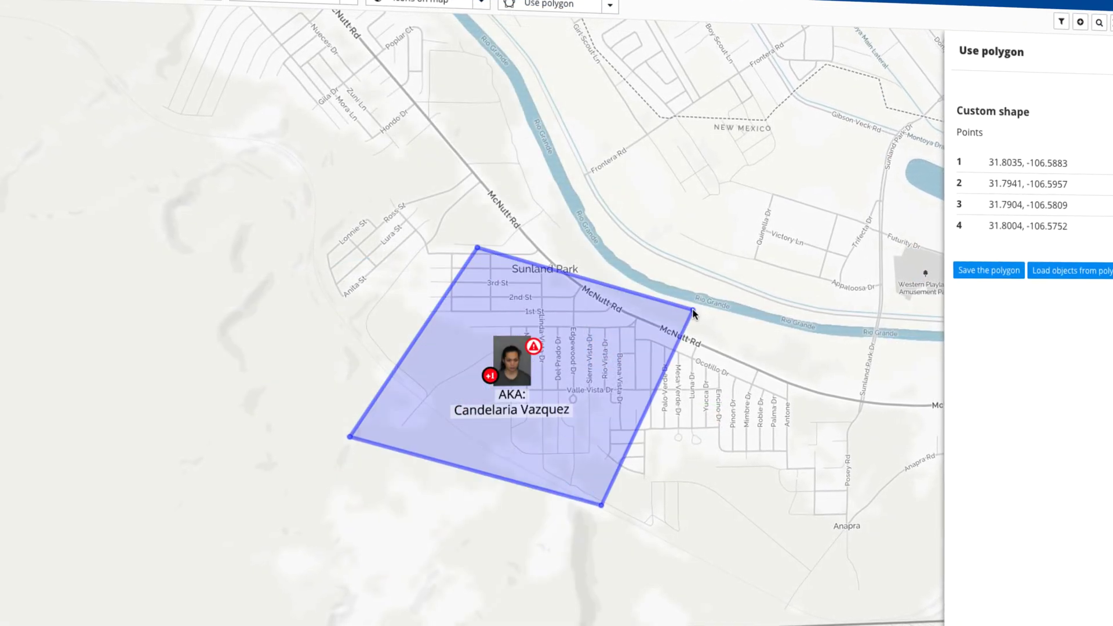
{"action": "left_click", "coordinate": [1007, 271]}
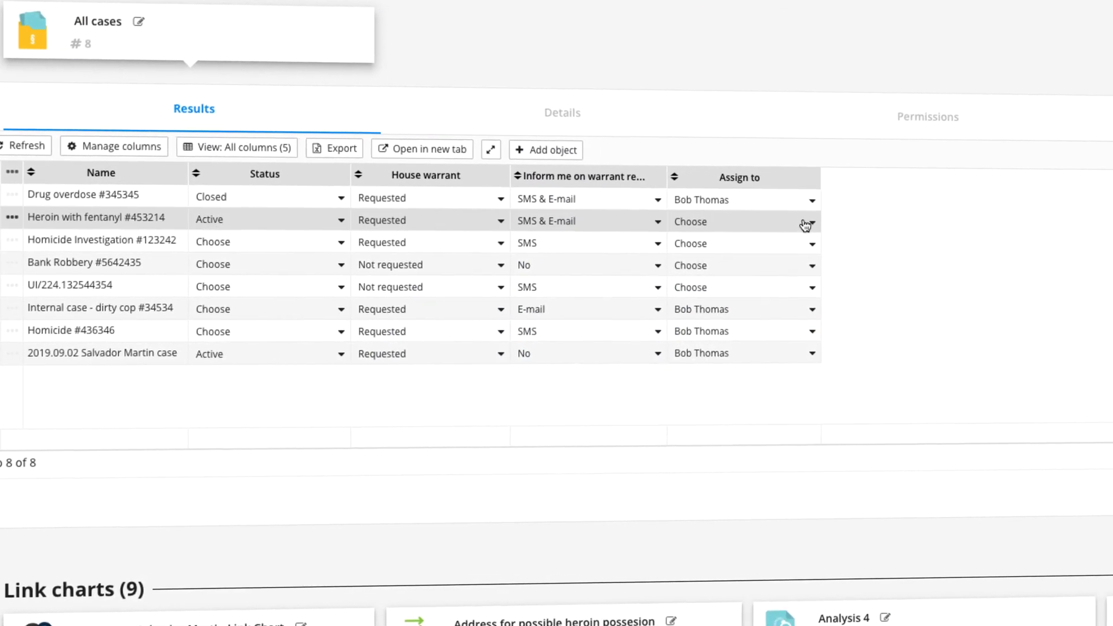
Assign the Heroin with fentanyl #453214 case to an investigator.
{"action": "left_click", "coordinate": [811, 226]}
{"action": "left_click", "coordinate": [719, 218]}
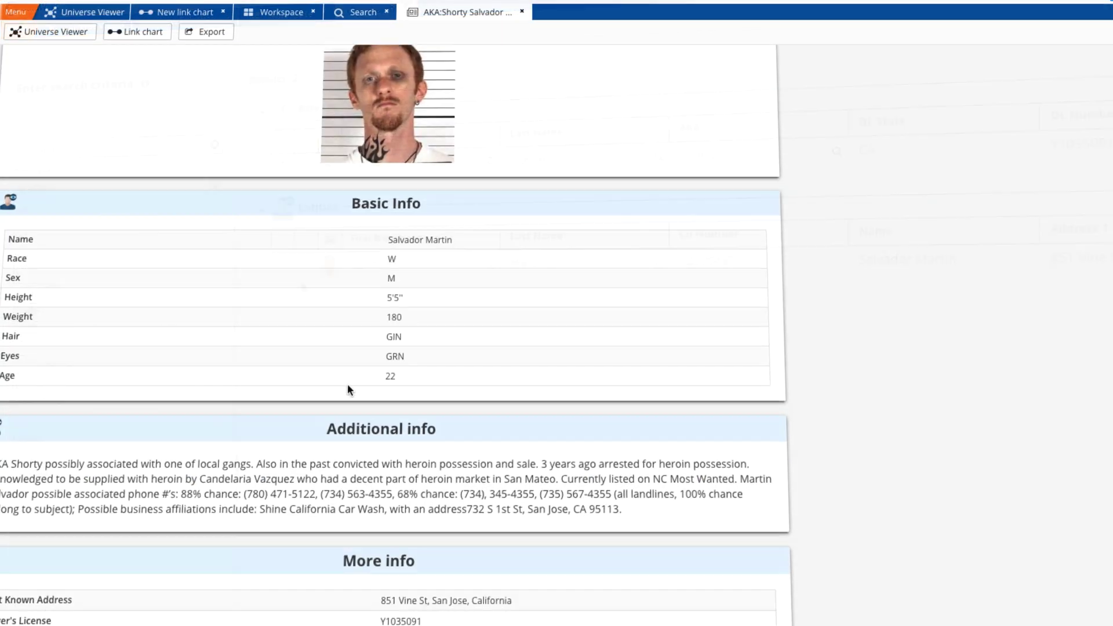
{"action": "scroll", "coordinate": [353, 398], "scroll_direction": "down", "scroll_amount": 3}
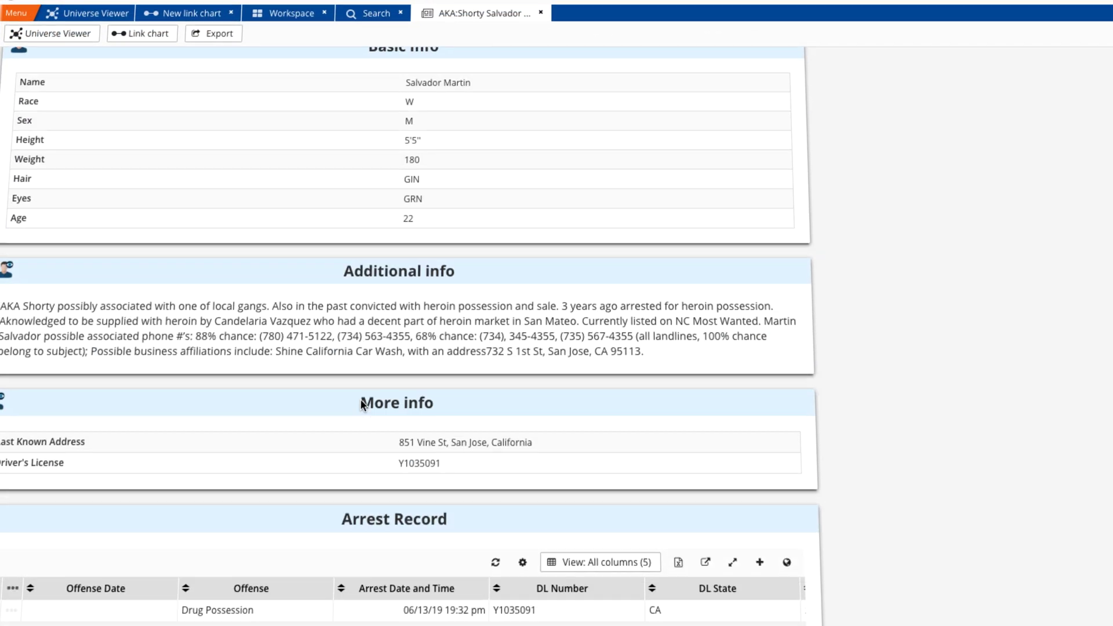
{"action": "scroll", "coordinate": [361, 403], "scroll_direction": "down", "scroll_amount": 5}
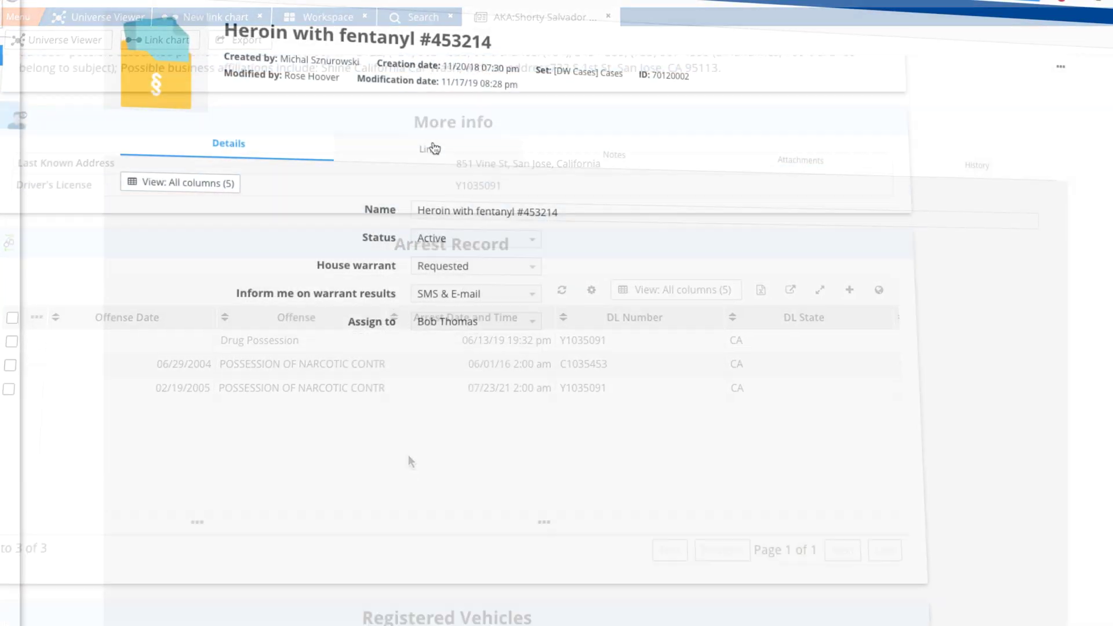
Review the case's linked objects, notes and attached documents.
{"action": "left_click", "coordinate": [434, 148]}
{"action": "left_click", "coordinate": [630, 156]}
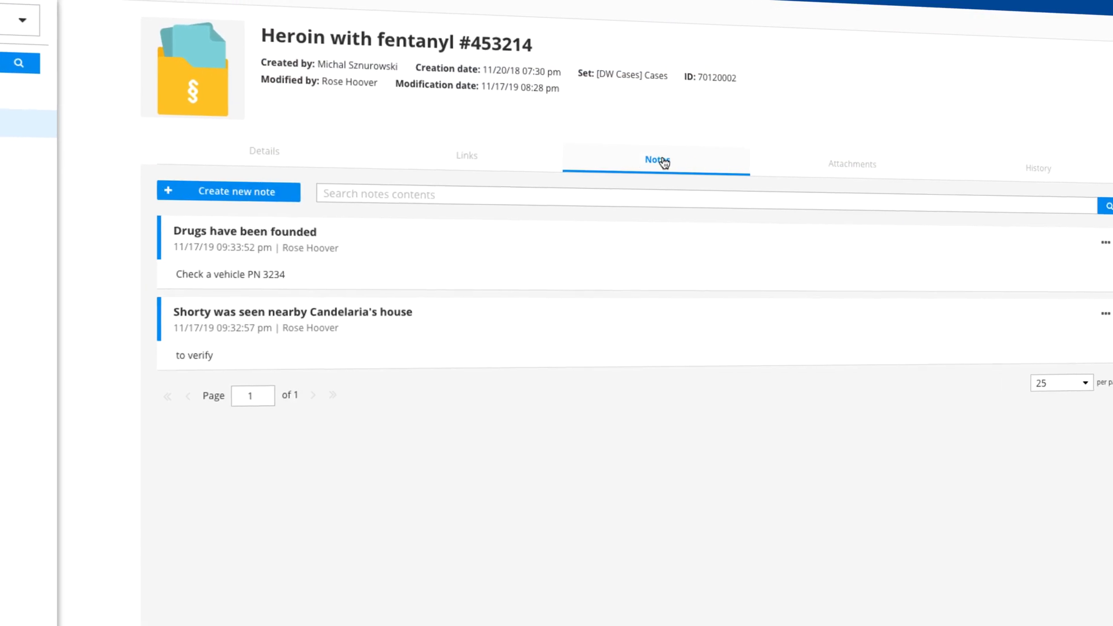
{"action": "left_click", "coordinate": [882, 167]}
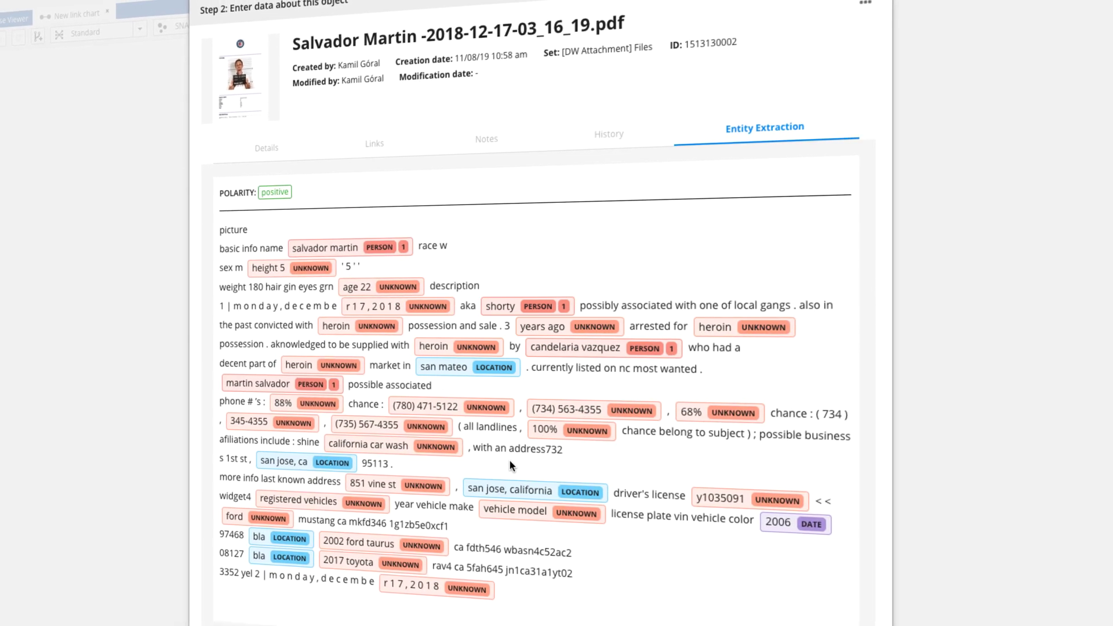
{"action": "type", "text": "2122323"}
{"action": "left_click", "coordinate": [387, 225]}
{"action": "type", "text": "John"}
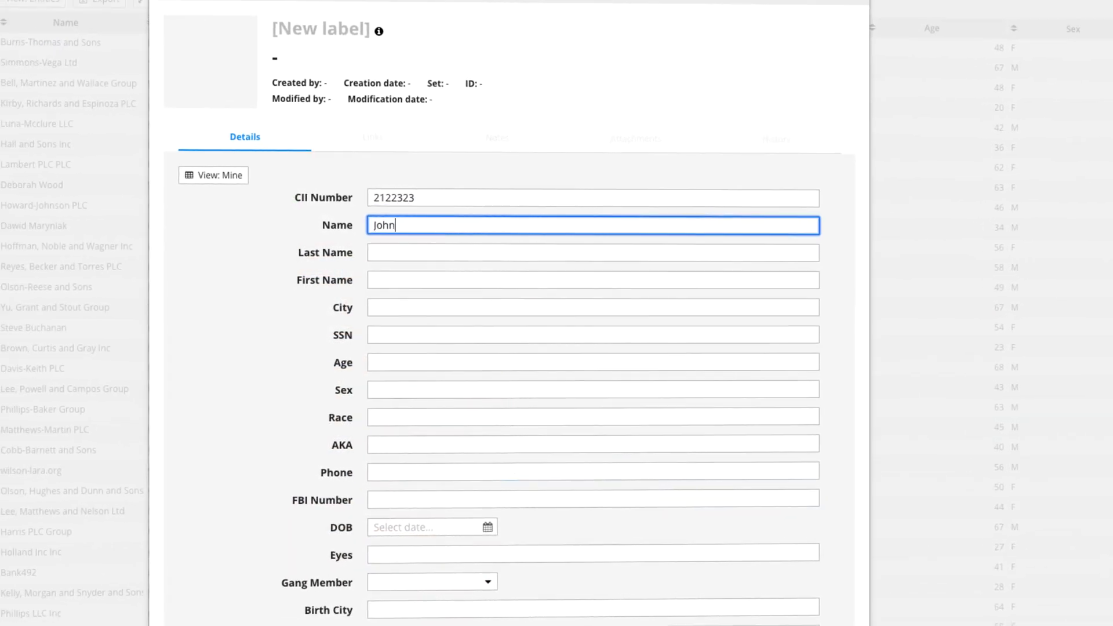
{"action": "key", "text": "Tab"}
{"action": "type", "text": "Wood"}
{"action": "key", "text": "Tab"}
{"action": "type", "text": "John"}
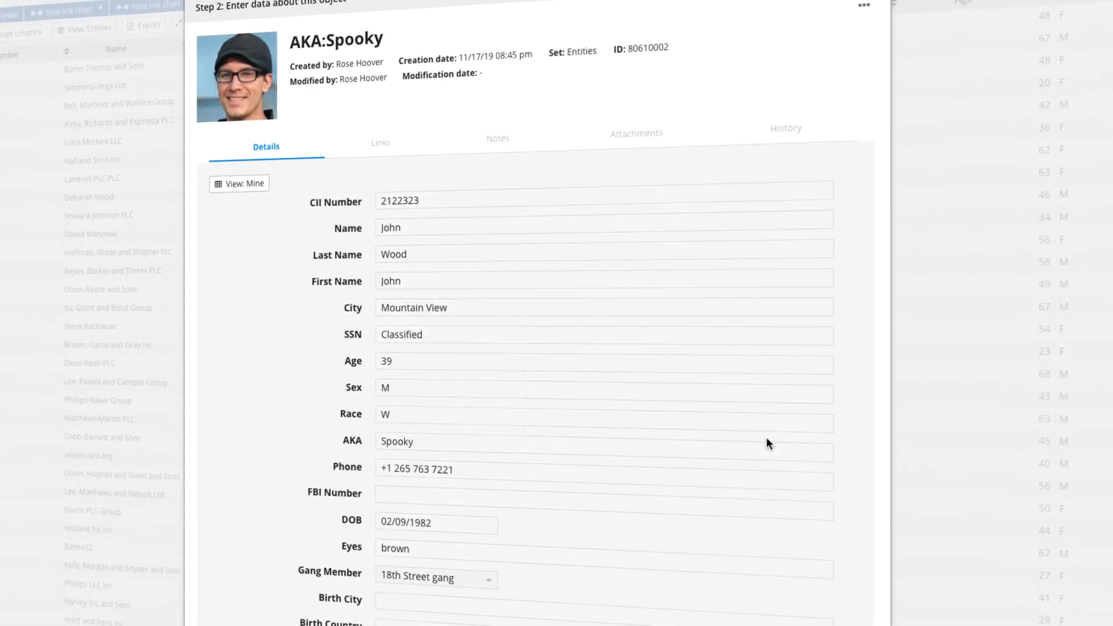
{"action": "right_click", "coordinate": [417, 301]}
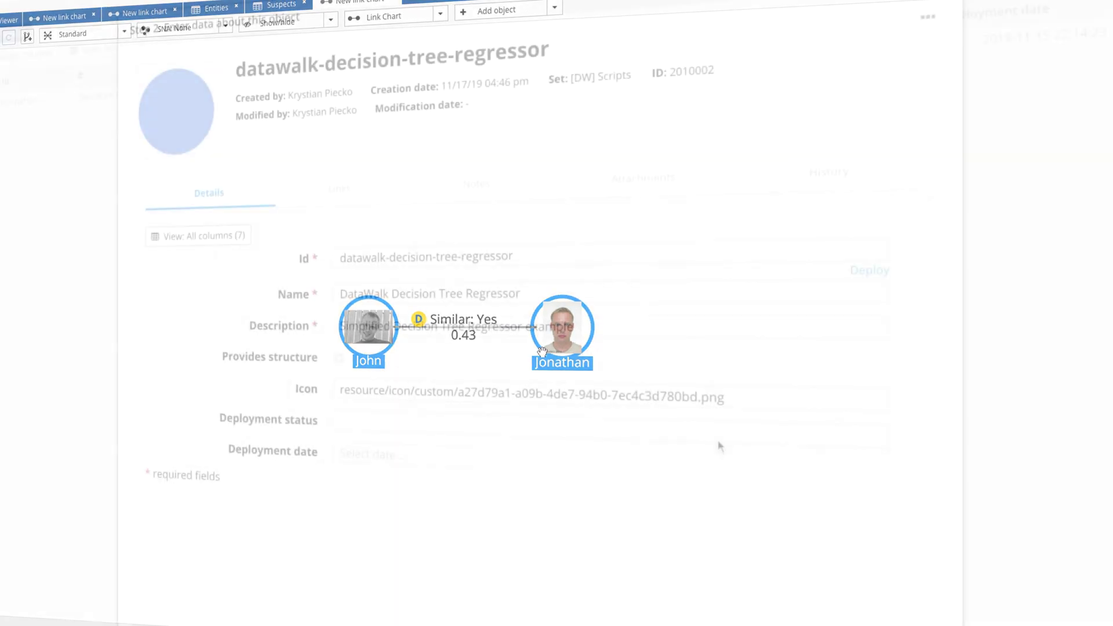
Deploy the decision tree regressor script and review its sets.
{"action": "left_click", "coordinate": [870, 270]}
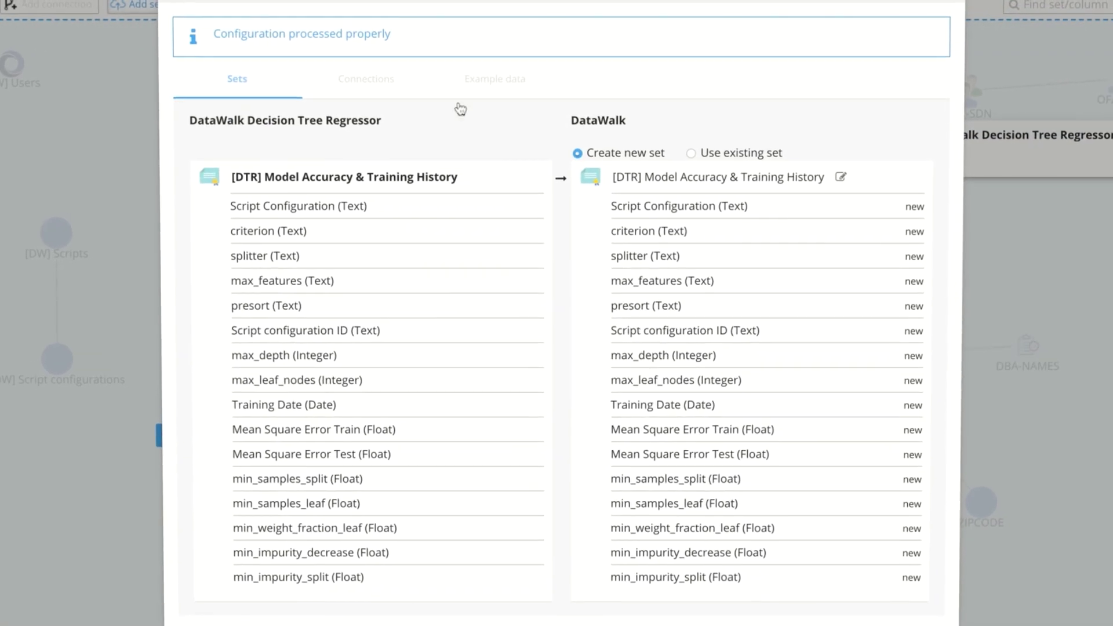
{"action": "scroll", "coordinate": [325, 325], "scroll_direction": "down", "scroll_amount": 5}
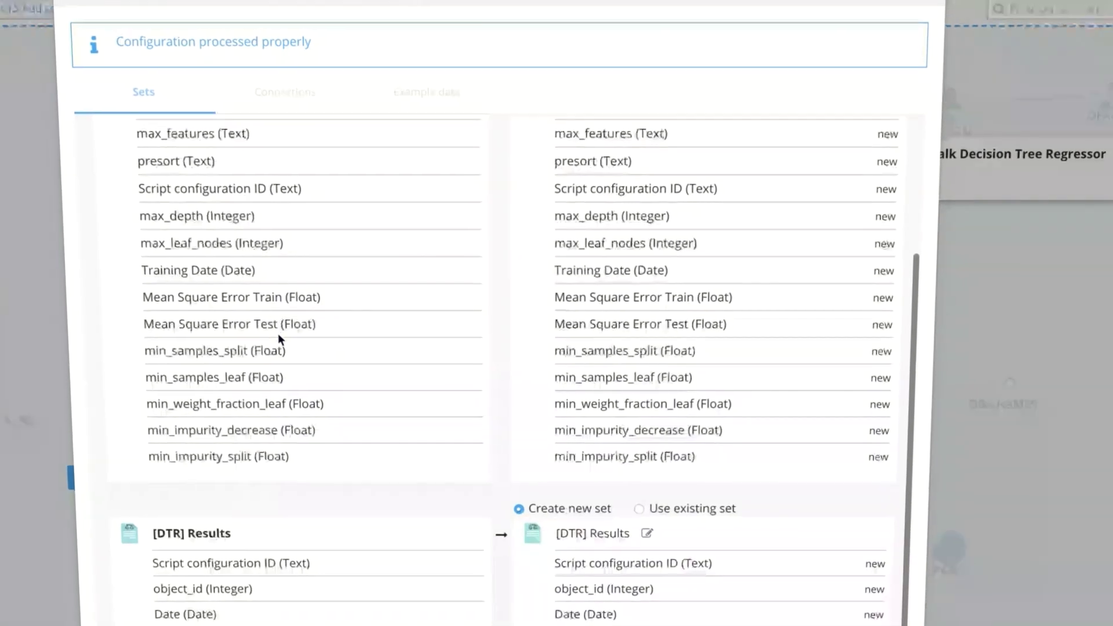
{"action": "scroll", "coordinate": [276, 339], "scroll_direction": "up", "scroll_amount": 5}
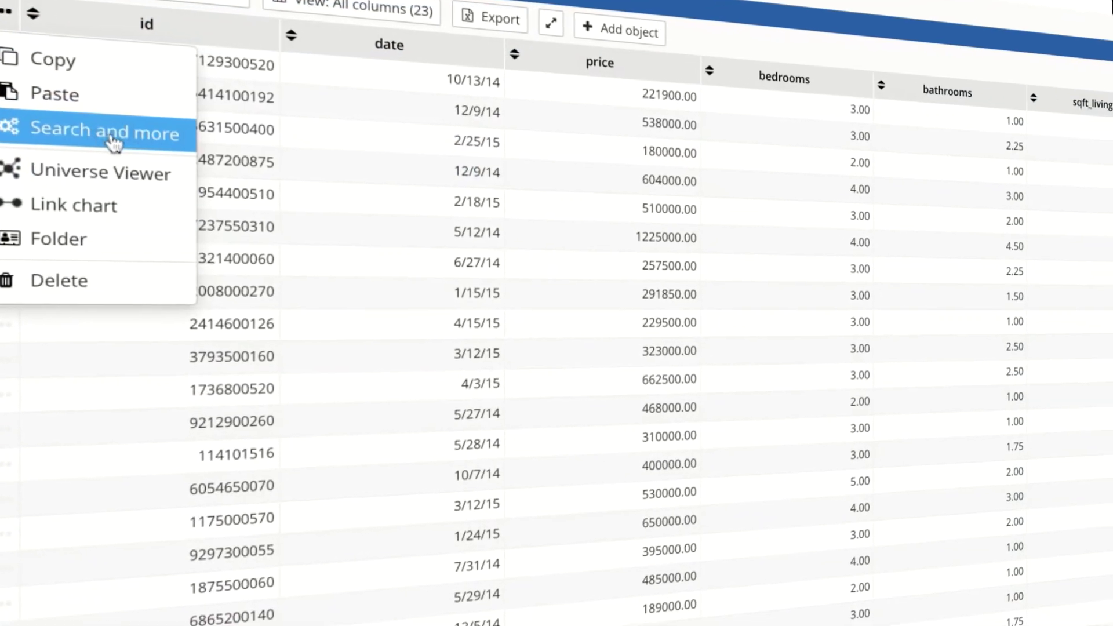
Select the Decision Tree Regressor's KC_data TRAIN process and run it.
{"action": "left_click", "coordinate": [144, 151]}
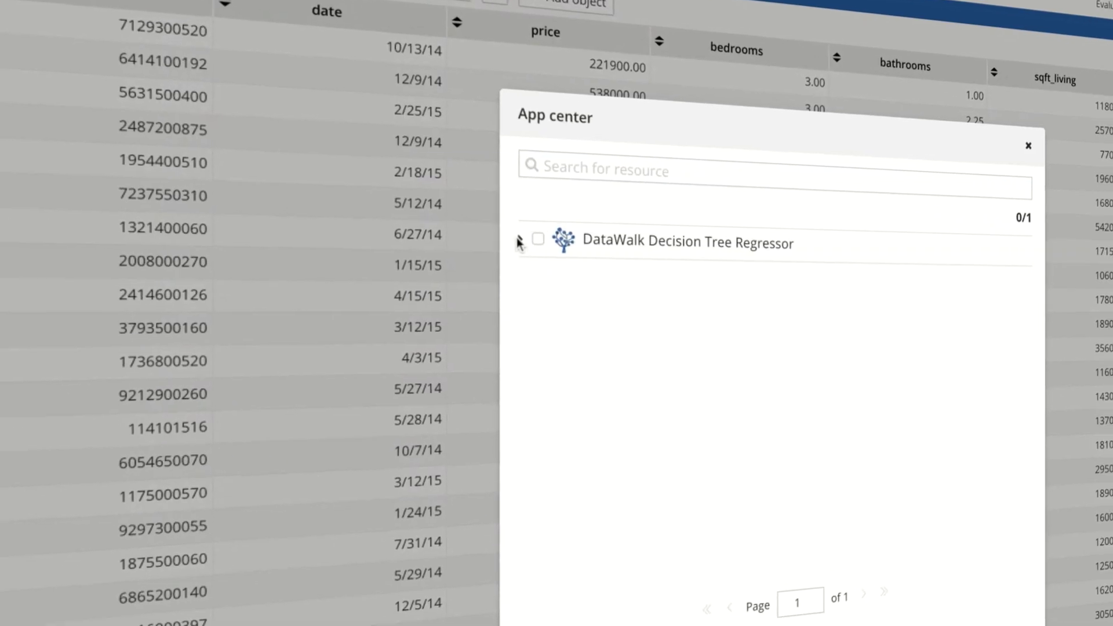
{"action": "left_click", "coordinate": [515, 239]}
{"action": "left_click", "coordinate": [536, 238]}
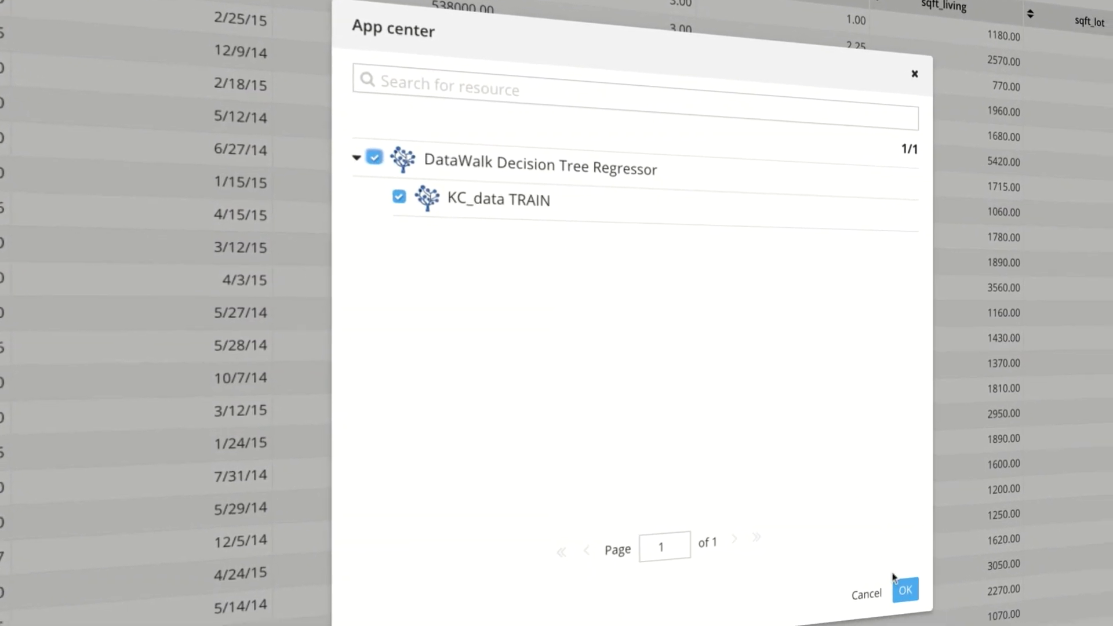
{"action": "left_click", "coordinate": [902, 588]}
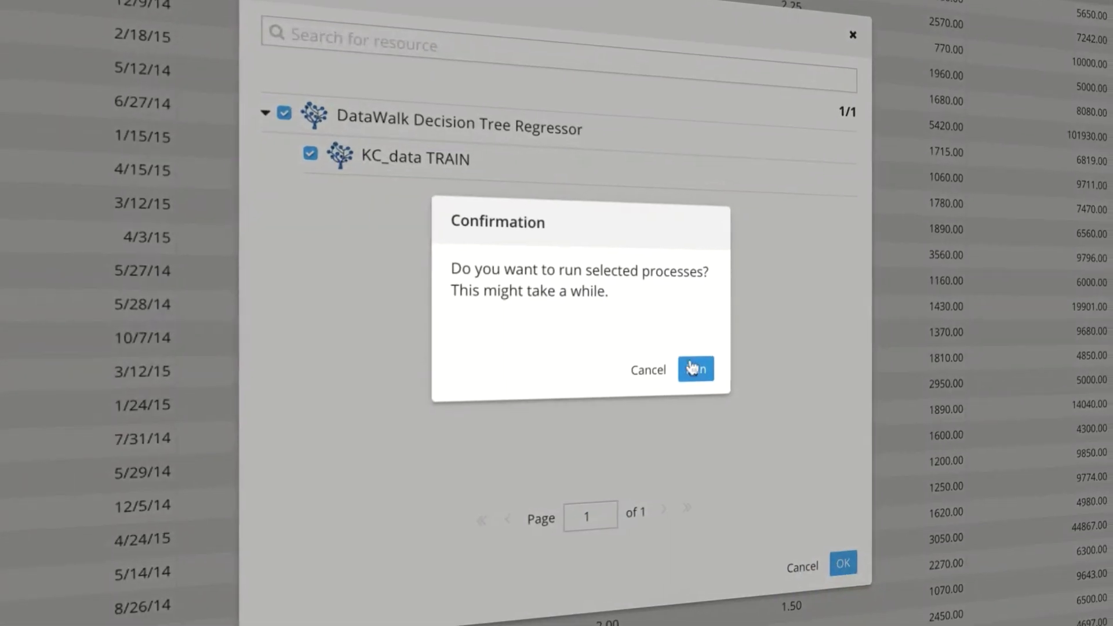
{"action": "left_click", "coordinate": [692, 367]}
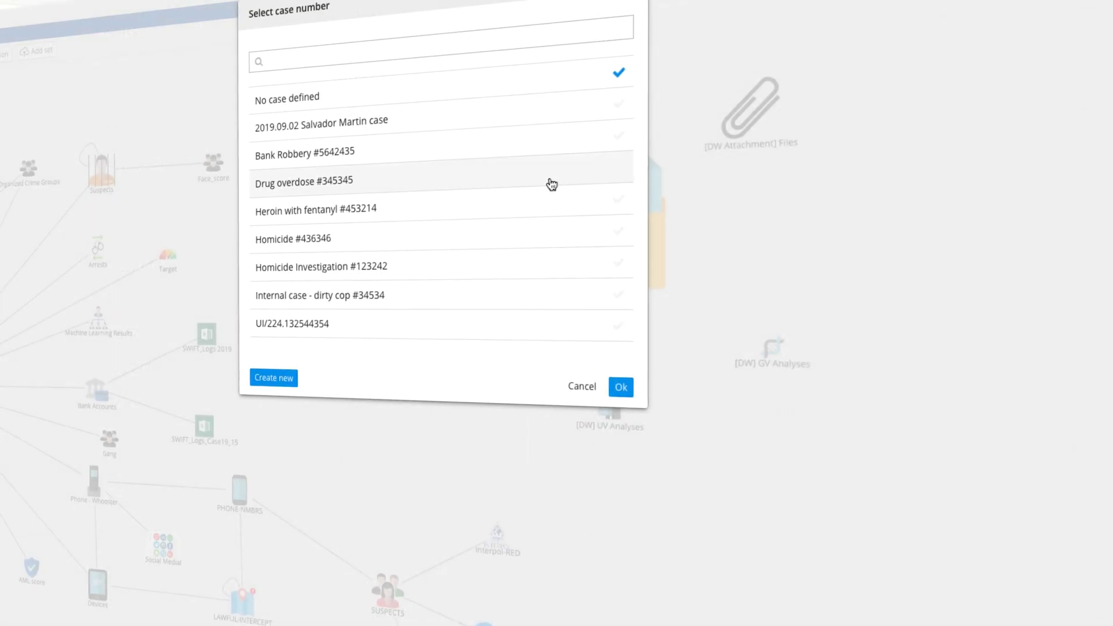
Assign the work to the Heroin with fentanyl #453214 case and show how GV Analyses relate to Cases.
{"action": "left_click", "coordinate": [551, 209]}
{"action": "left_click", "coordinate": [621, 387]}
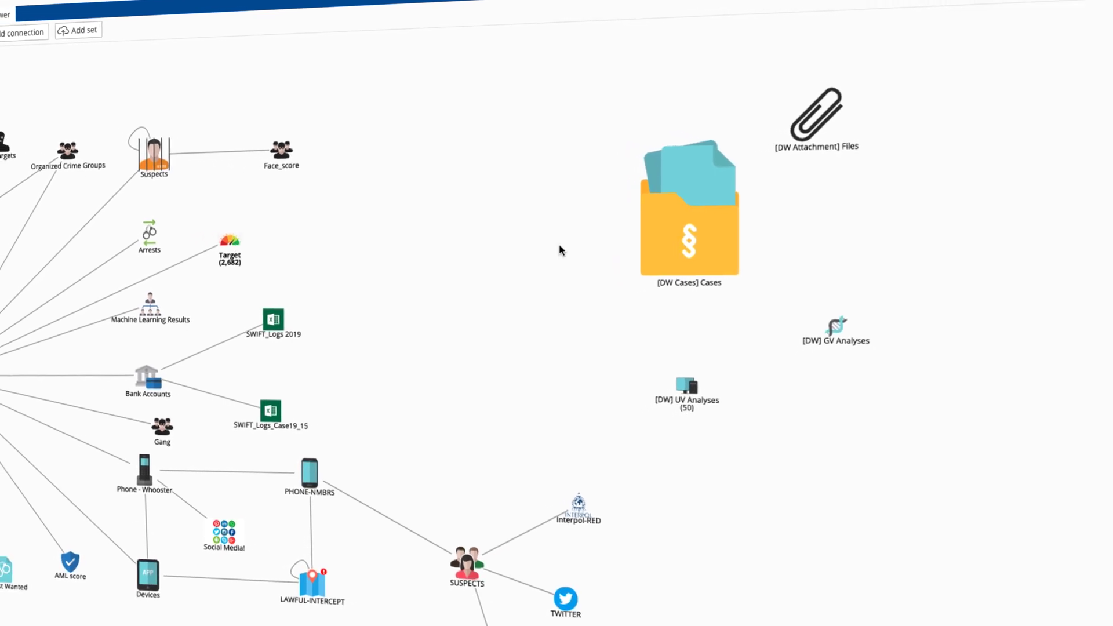
{"action": "left_click", "coordinate": [840, 333]}
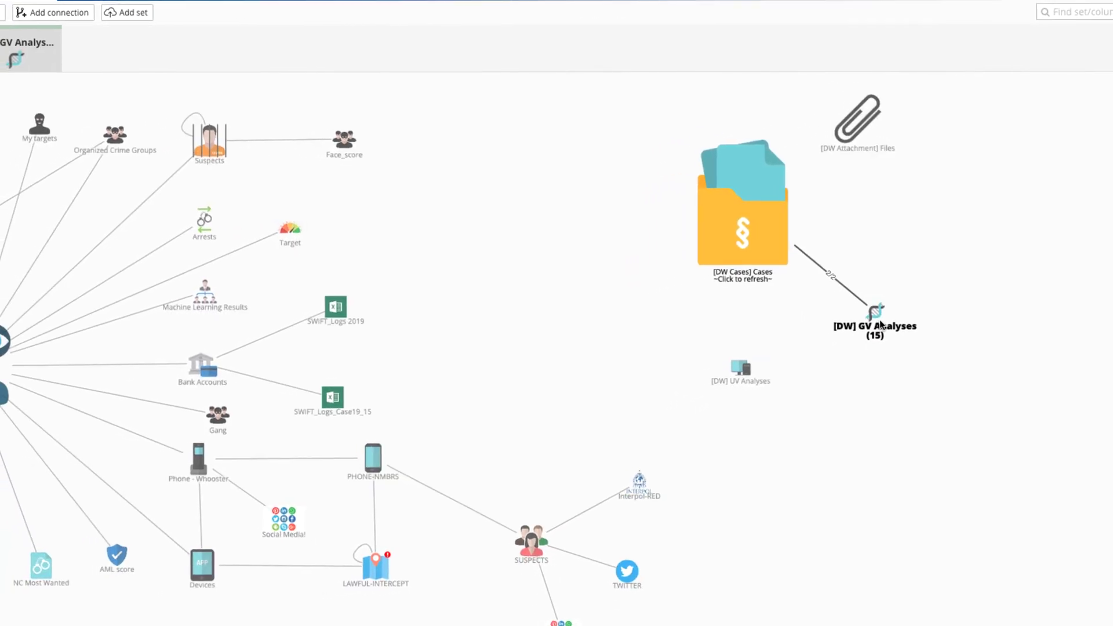
Open the Cases set as a table and check who the case is shared with.
{"action": "right_click", "coordinate": [726, 223]}
{"action": "left_click", "coordinate": [809, 297]}
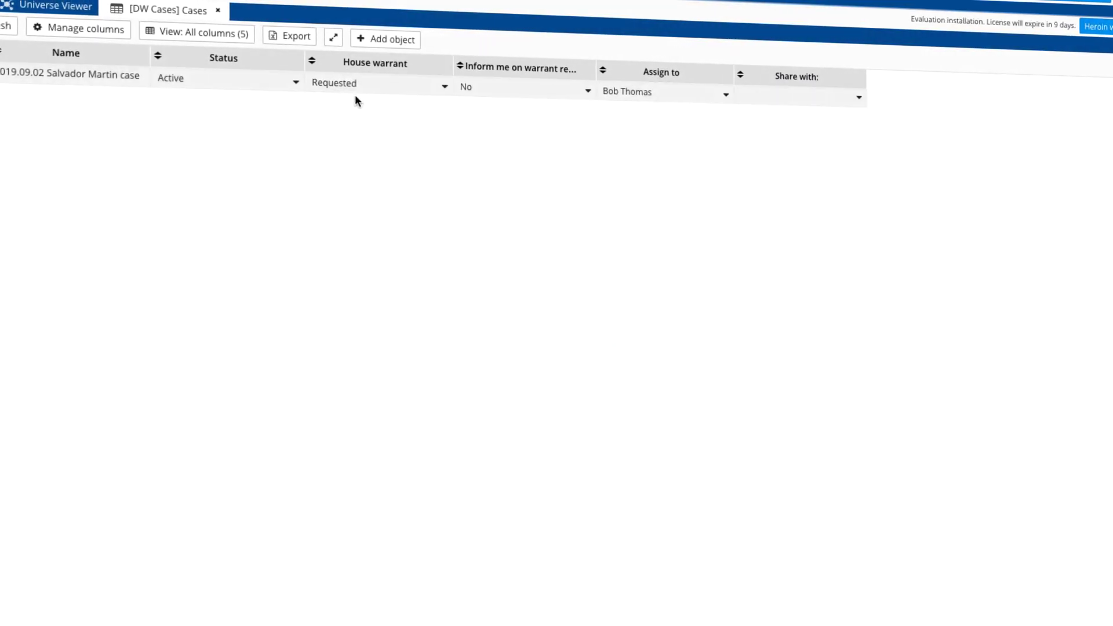
{"action": "left_click", "coordinate": [848, 93]}
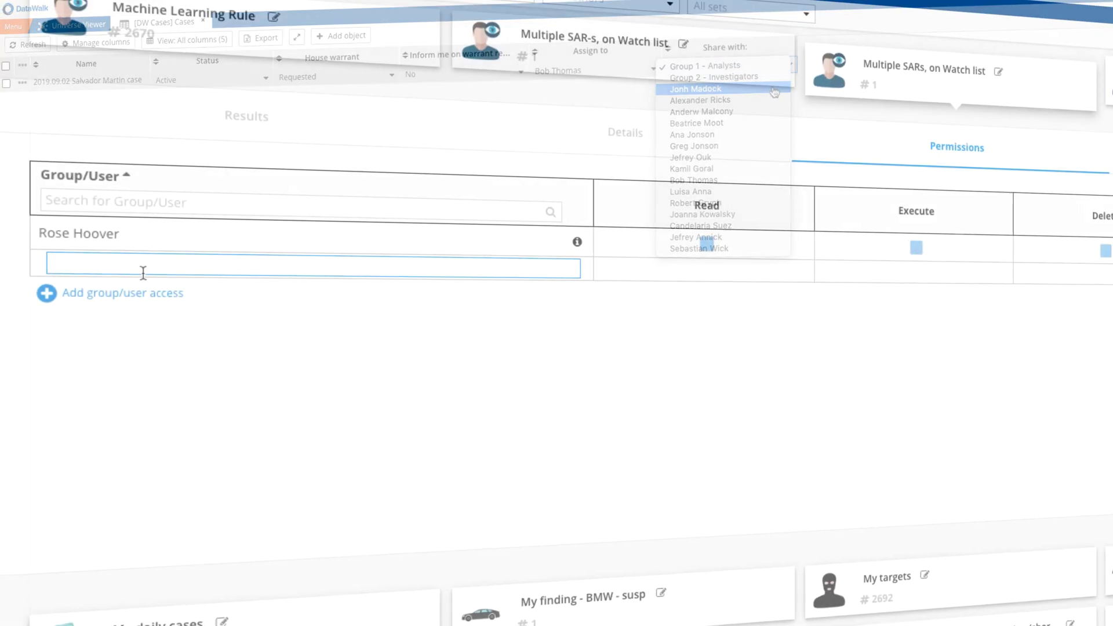
Add the suggested user to the analysis permissions with Read, Execute and Delete rights.
{"action": "type", "text": "b"}
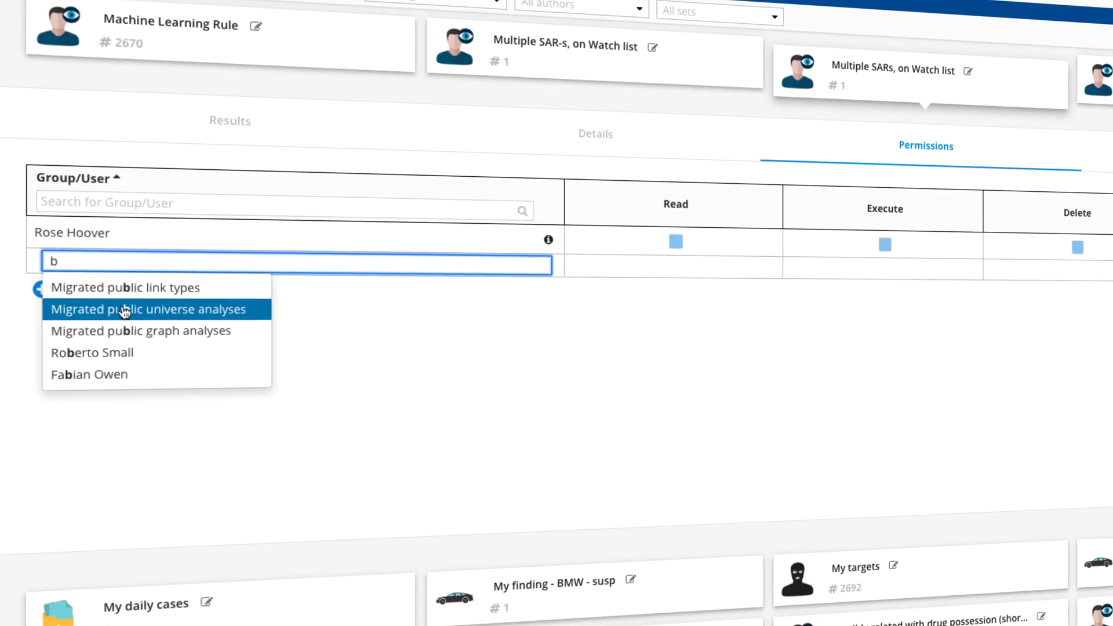
{"action": "left_click", "coordinate": [110, 352]}
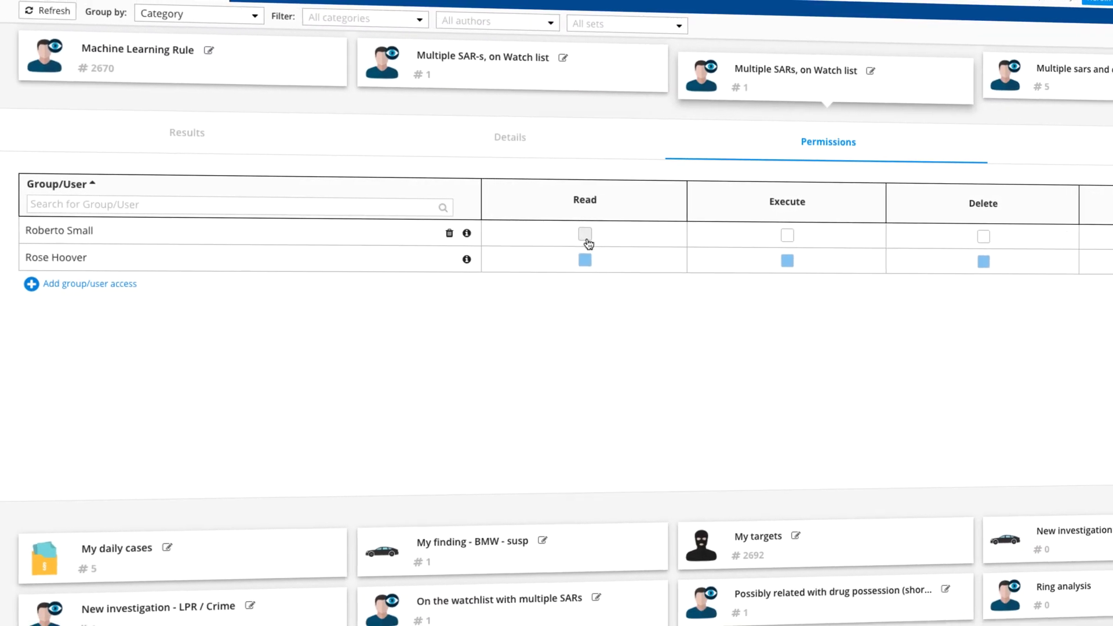
{"action": "left_click", "coordinate": [584, 234]}
{"action": "left_click", "coordinate": [740, 231]}
{"action": "left_click", "coordinate": [935, 231]}
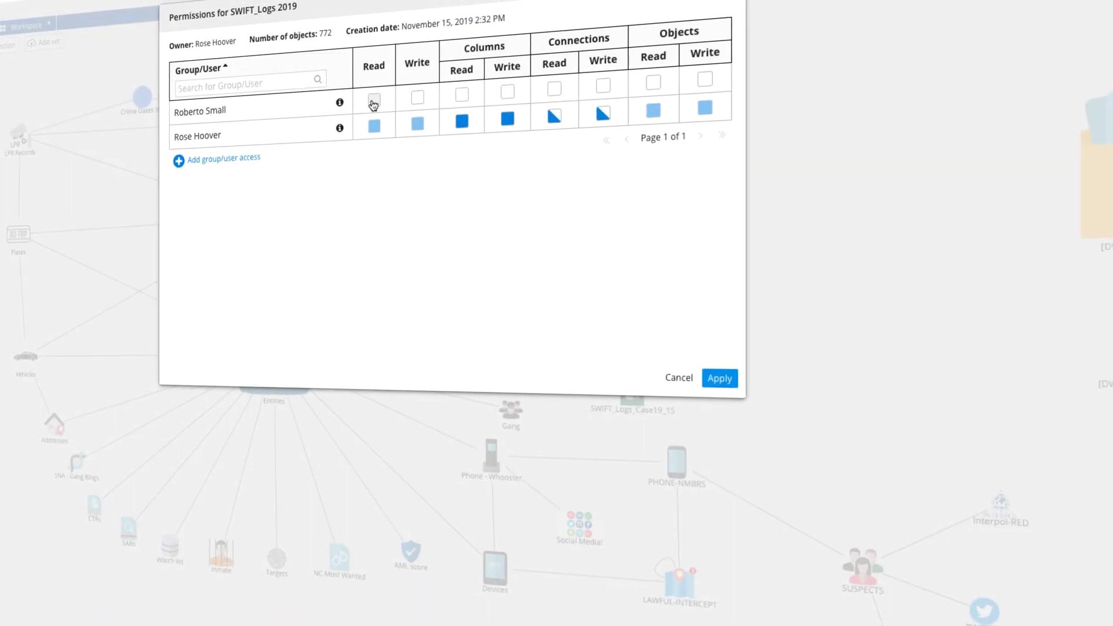
Give the user Read, Write and all-column Read access on SWIFT_Logs 2019, then set connection Read access.
{"action": "left_click", "coordinate": [373, 104]}
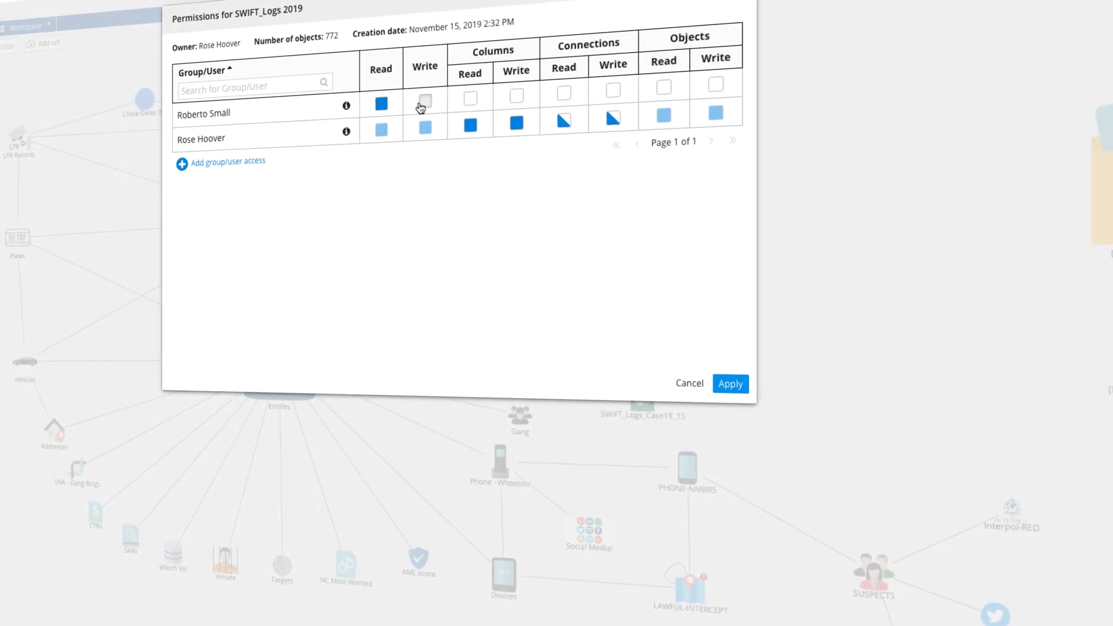
{"action": "left_click", "coordinate": [423, 107]}
{"action": "left_click", "coordinate": [483, 106]}
{"action": "left_click", "coordinate": [477, 167]}
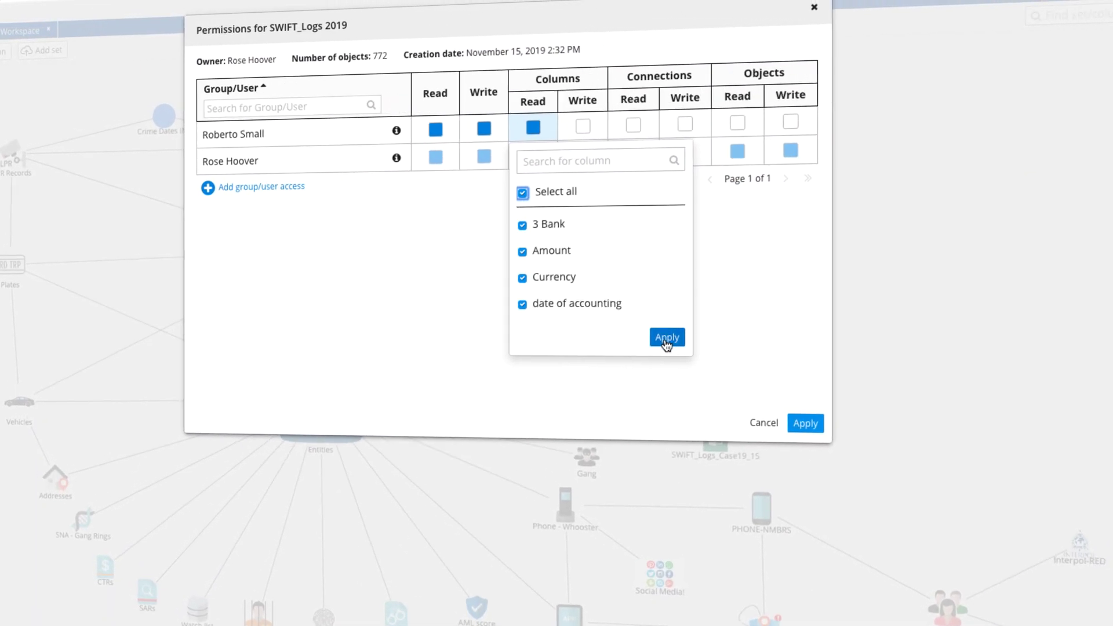
{"action": "left_click", "coordinate": [608, 307]}
{"action": "left_click", "coordinate": [652, 134]}
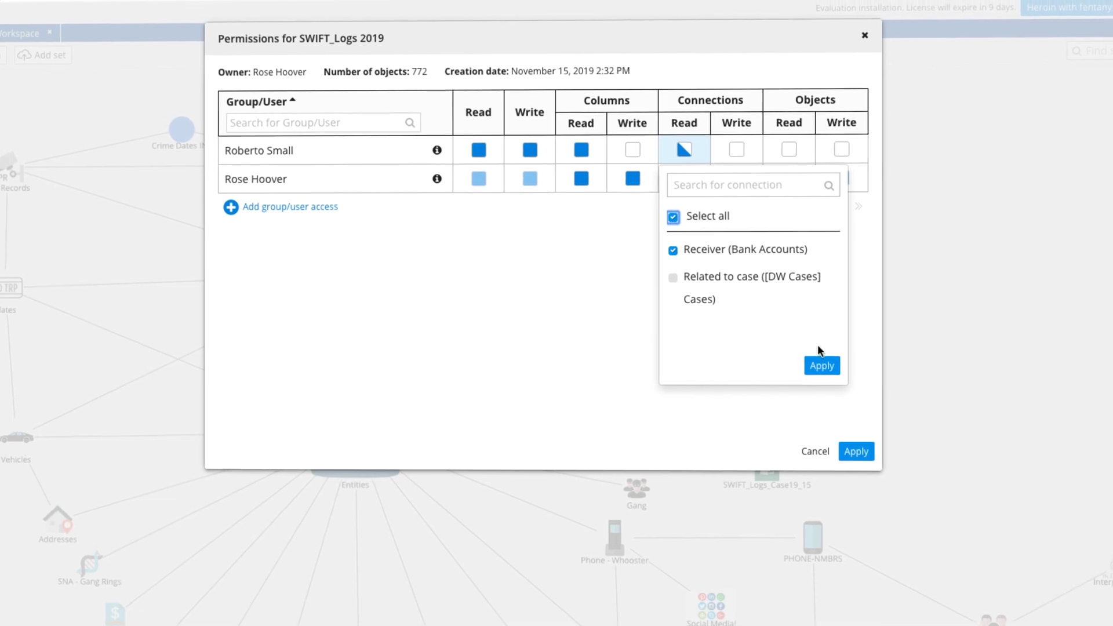